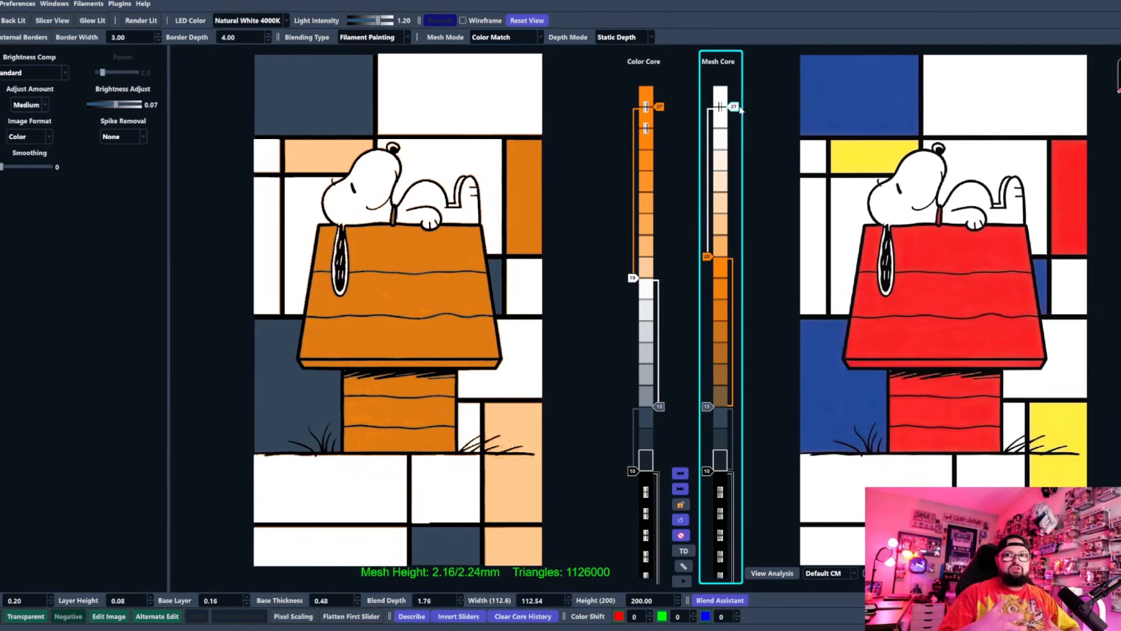
# - Replace the orange filament in the mesh core with yellow at layer 22
pyautogui.moveTo(820, 111)
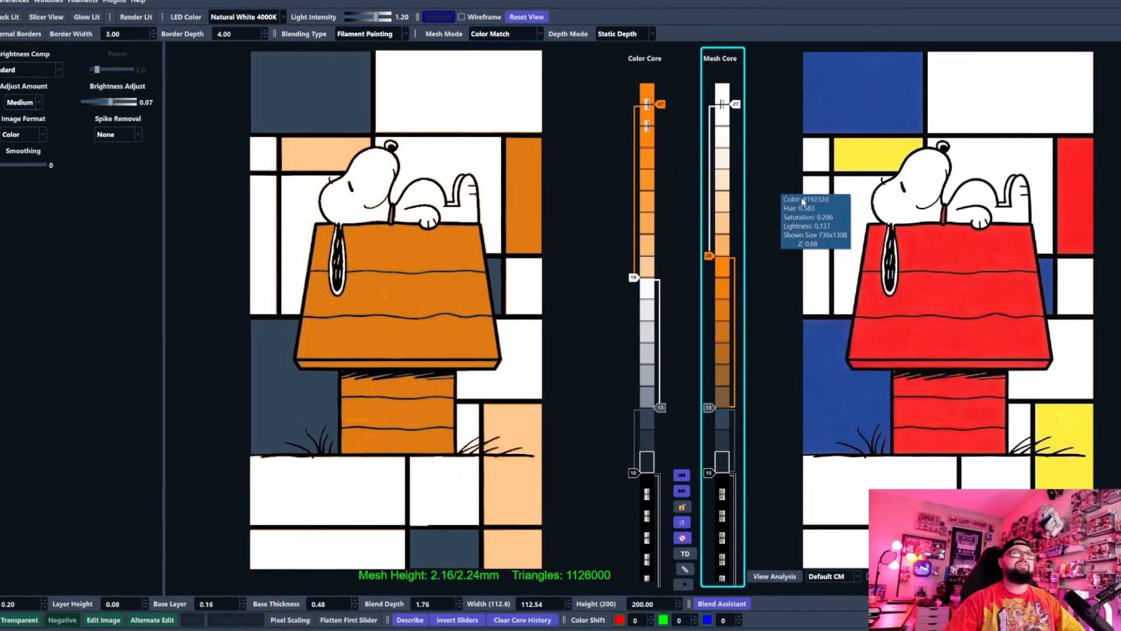
pyautogui.moveTo(916, 122); pyautogui.dragTo(736, 103)
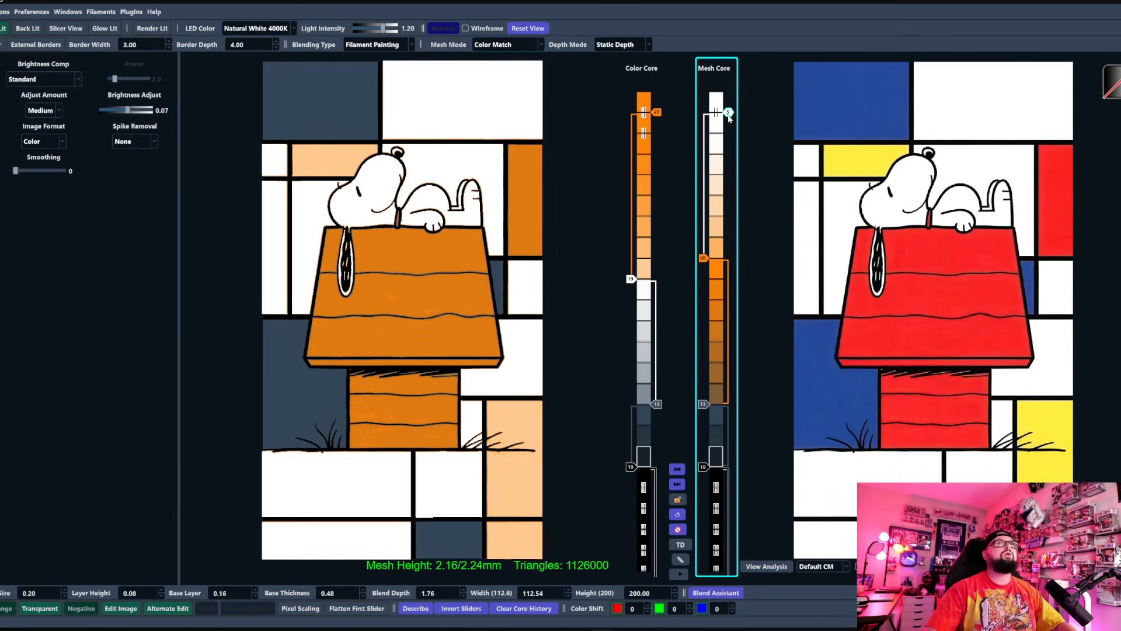
pyautogui.scroll(5, 728, 113)
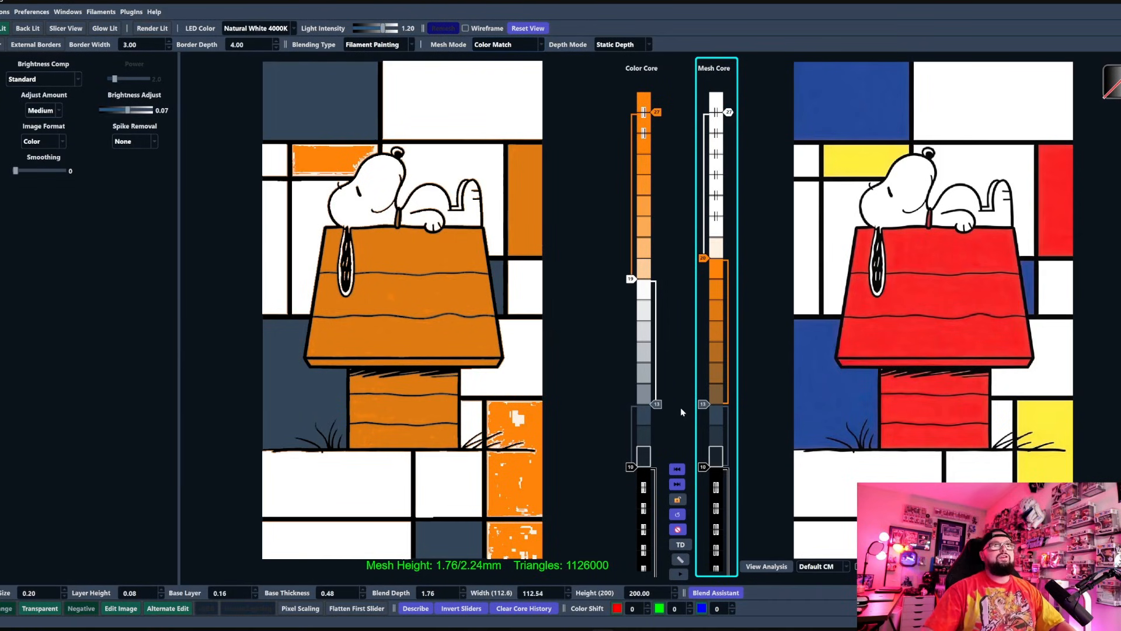
pyautogui.moveTo(716, 269); pyautogui.dragTo(800, 210)
pyautogui.moveTo(715, 221)
pyautogui.mouseDown()
pyautogui.moveTo(706, 326)
pyautogui.moveTo(705, 192)
pyautogui.moveTo(707, 240)
pyautogui.moveTo(703, 217)
pyautogui.mouseUp()
pyautogui.click(729, 259)
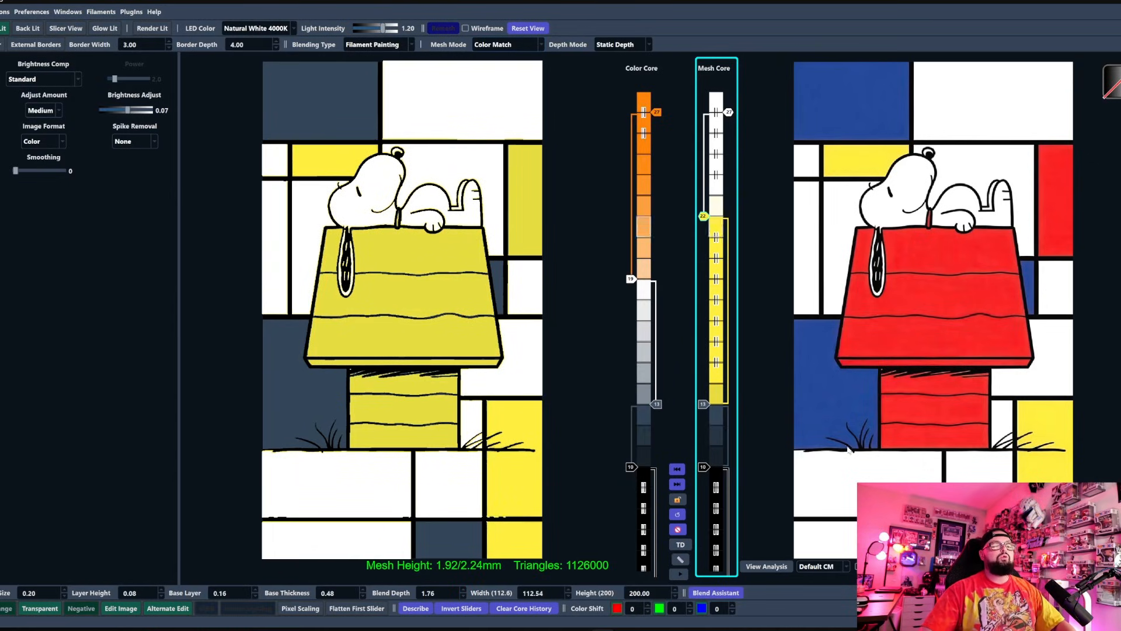
# - Replace the dark grey filament in the mesh core with blue at layer 14 and add red at layer 18
pyautogui.click(704, 404)
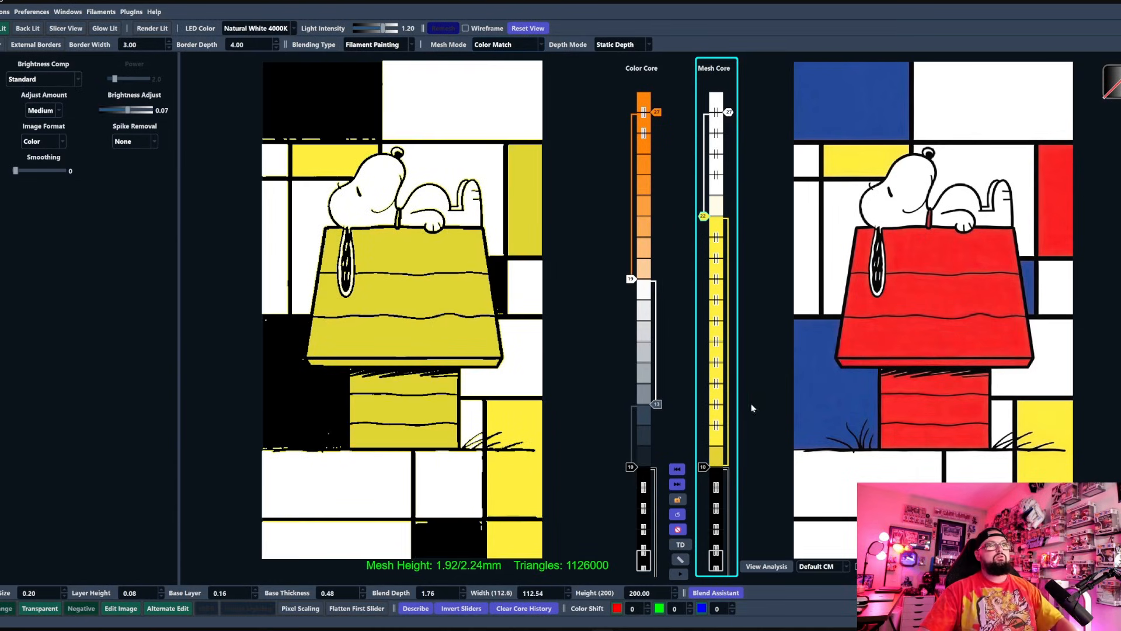
pyautogui.moveTo(696, 383); pyautogui.dragTo(716, 377)
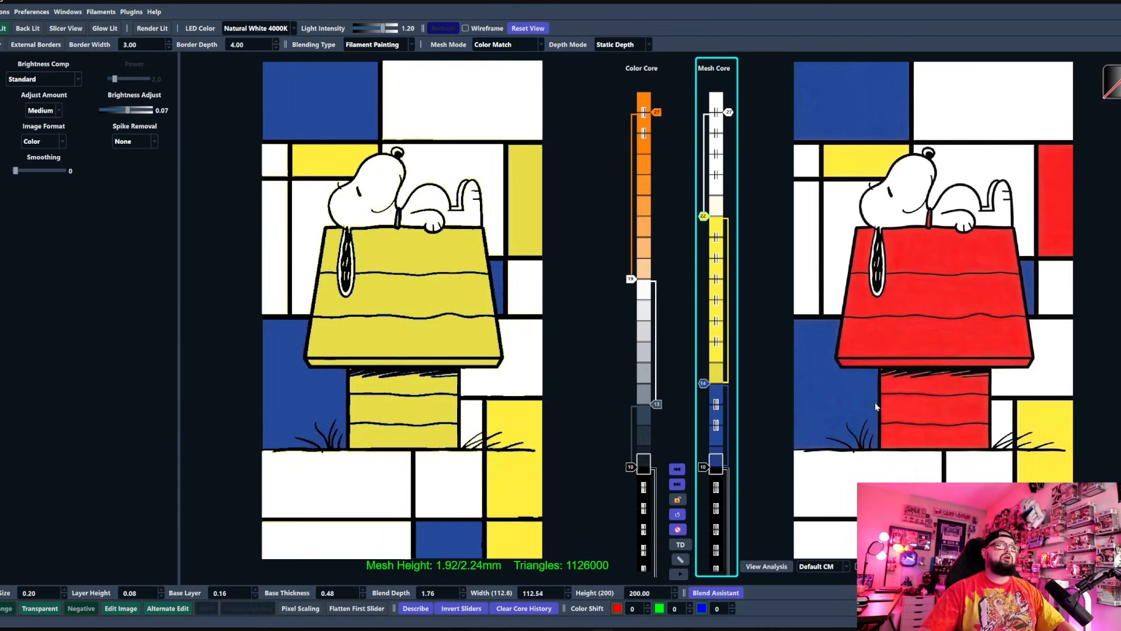
pyautogui.moveTo(718, 297); pyautogui.dragTo(702, 301)
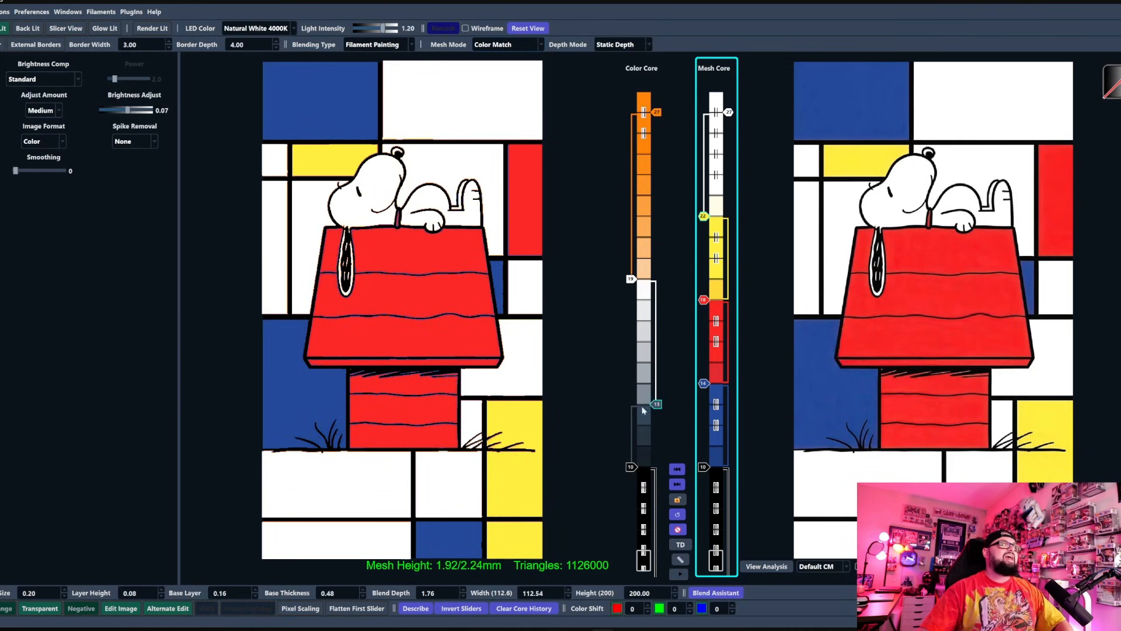
# - Examine the black outlines on the red doghouse in the model preview and compare them with the source image
pyautogui.scroll(4, 421, 327)
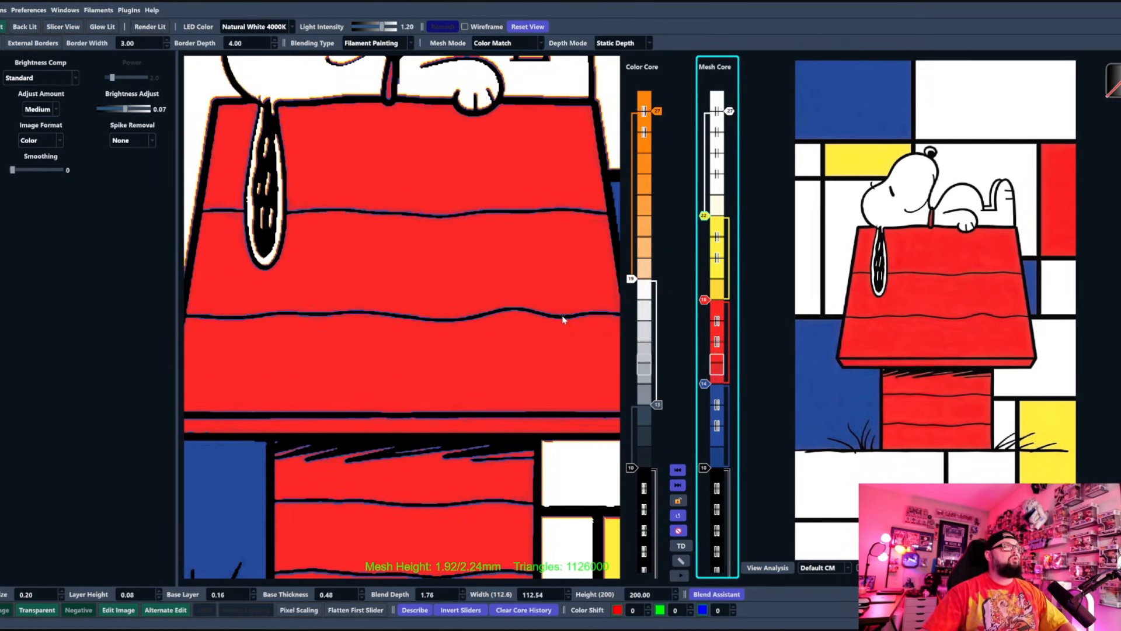
pyautogui.scroll(3, 420, 325)
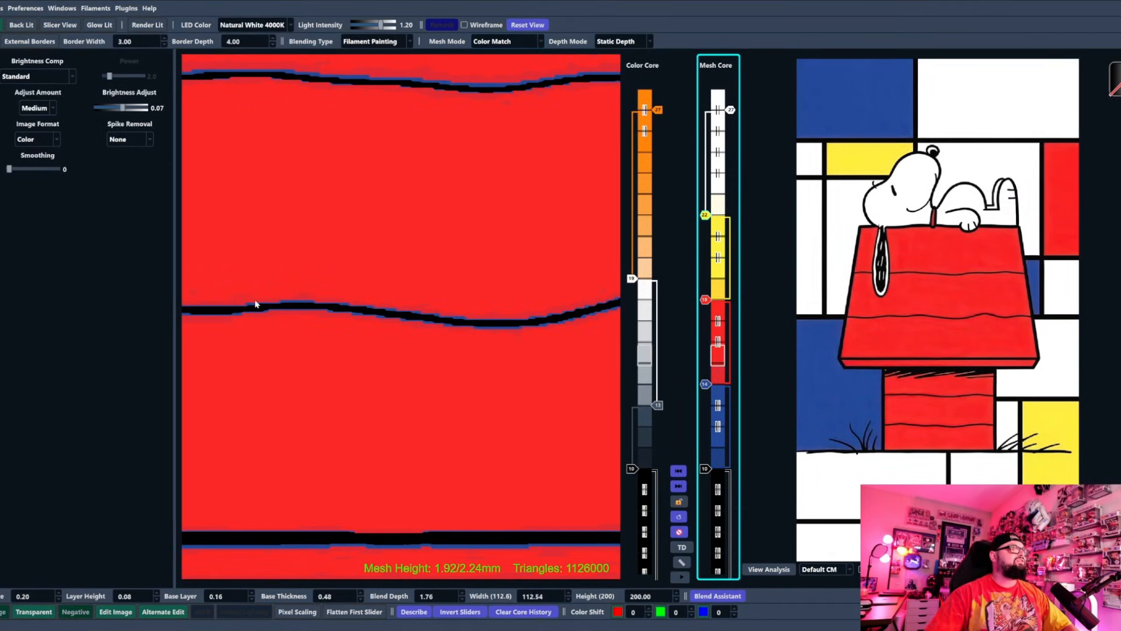
pyautogui.scroll(-5, 491, 320)
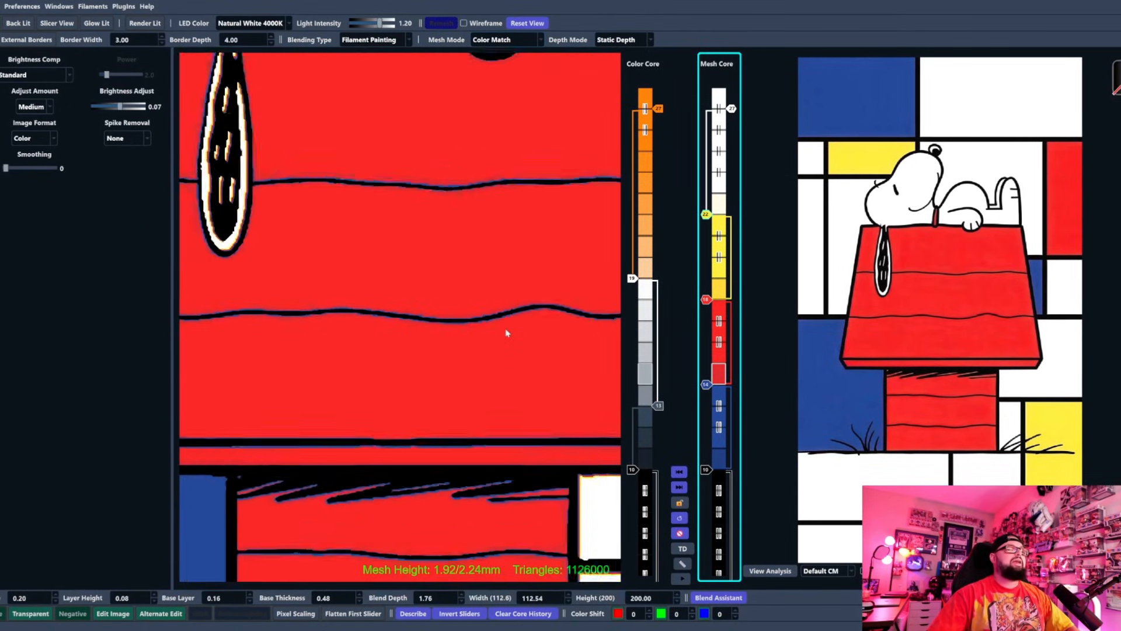
pyautogui.scroll(8, 1018, 369)
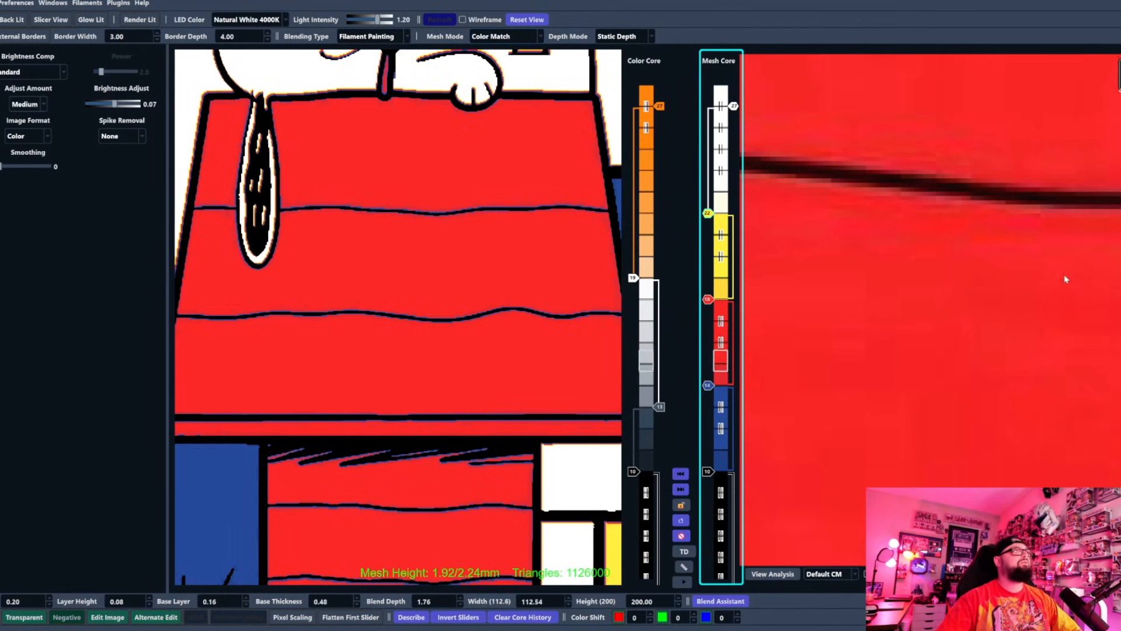
pyautogui.scroll(-5, 1019, 232)
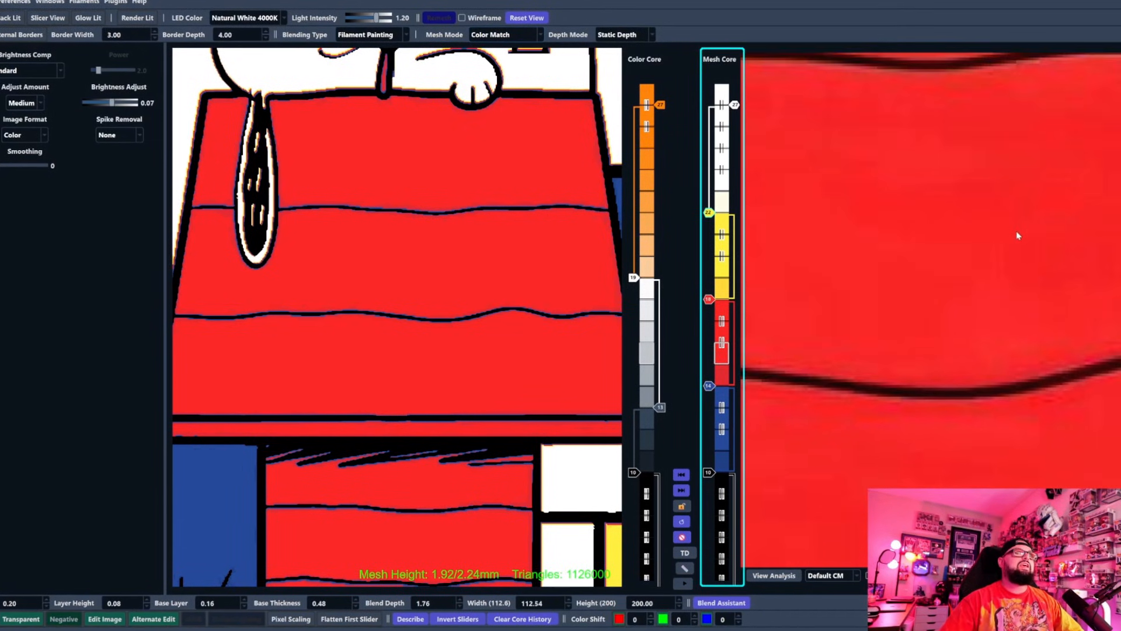
pyautogui.scroll(-6, 1014, 233)
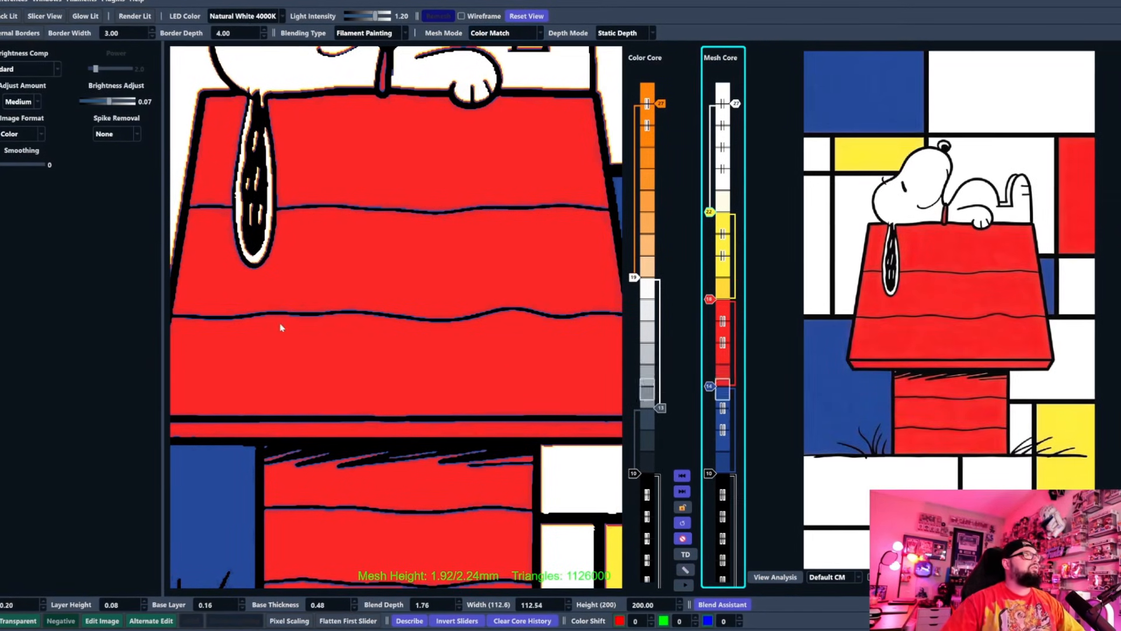
pyautogui.scroll(-5, 445, 355)
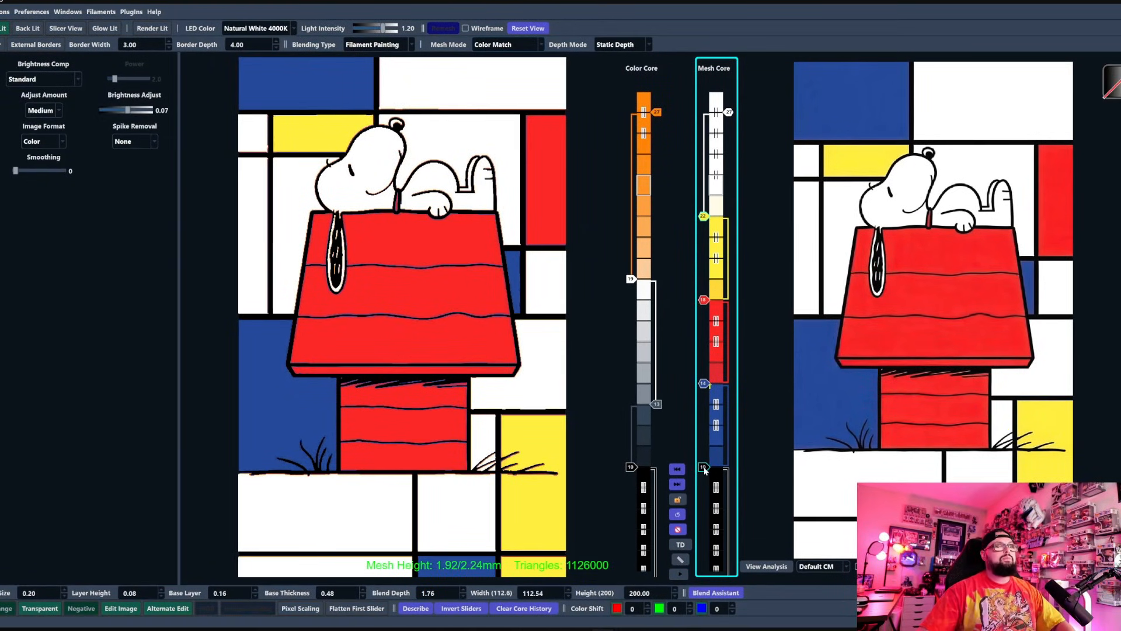
# - Try black directly below white at layer 24 in the mesh core, followed by yellow at layer 18, red at 15 and blue at 9
pyautogui.moveTo(703, 470); pyautogui.dragTo(704, 174)
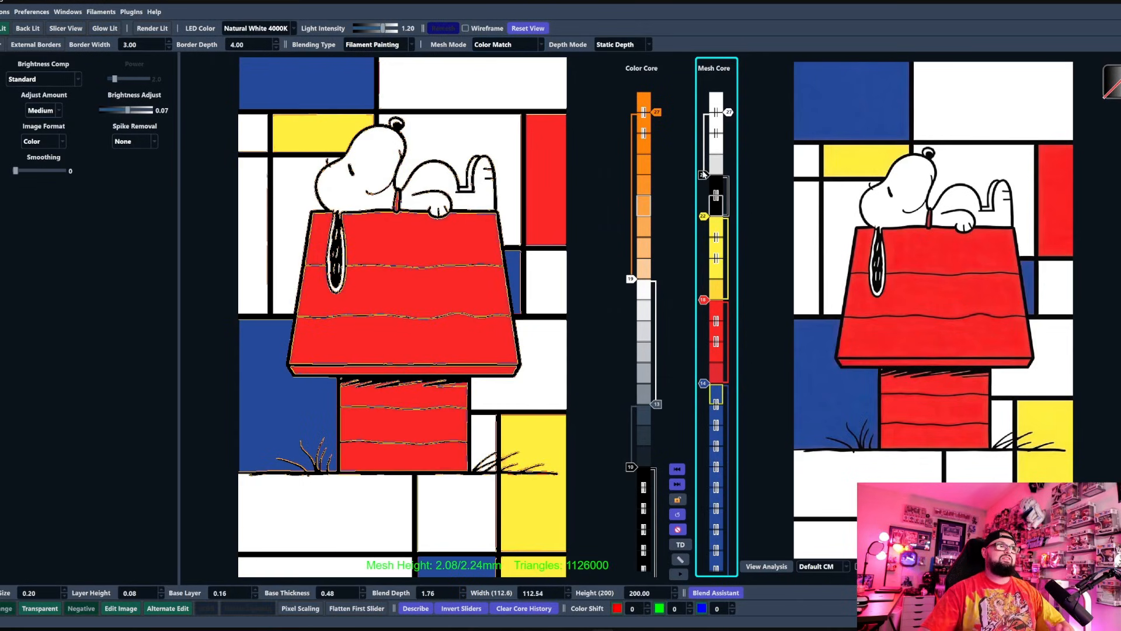
pyautogui.moveTo(706, 432); pyautogui.dragTo(702, 384)
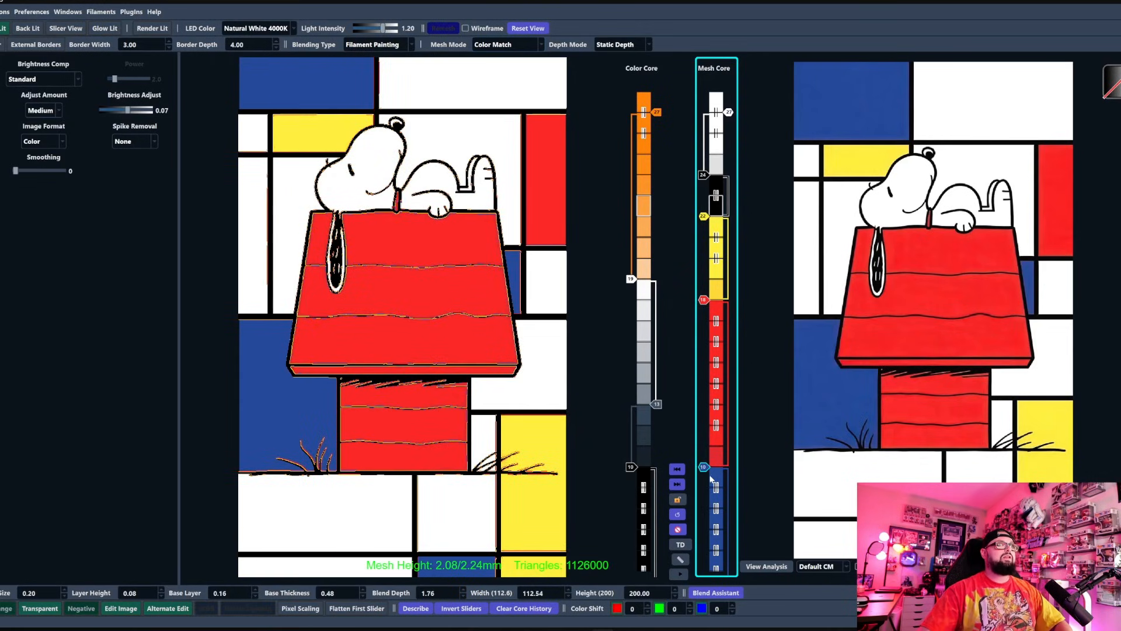
pyautogui.moveTo(704, 320); pyautogui.dragTo(703, 383)
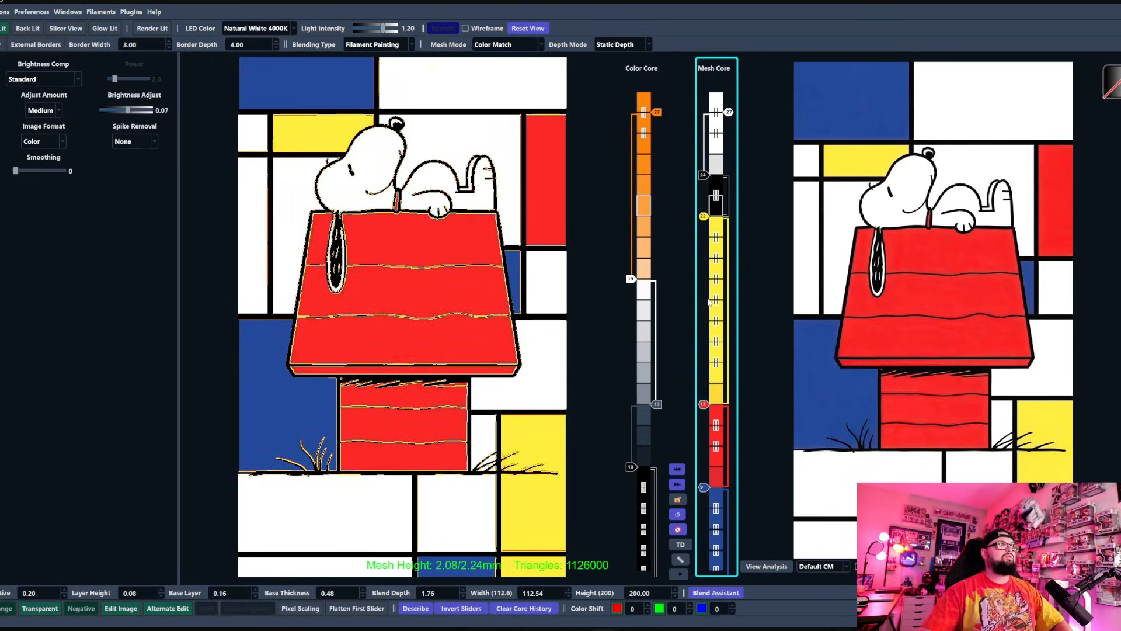
pyautogui.moveTo(704, 217); pyautogui.dragTo(703, 300)
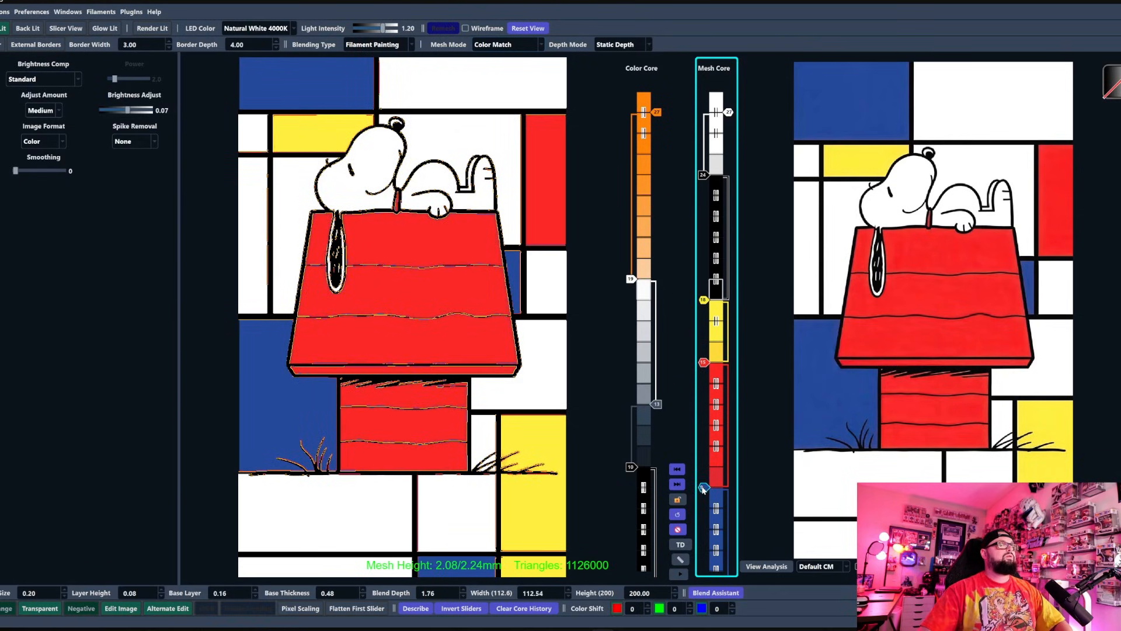
# - Try black between yellow and red in the mesh core, with yellow at layer 21, black at 17, red at 12 and blue at 8
pyautogui.moveTo(706, 181)
pyautogui.mouseDown()
pyautogui.moveTo(718, 438)
pyautogui.moveTo(727, 227)
pyautogui.moveTo(732, 269)
pyautogui.mouseUp()
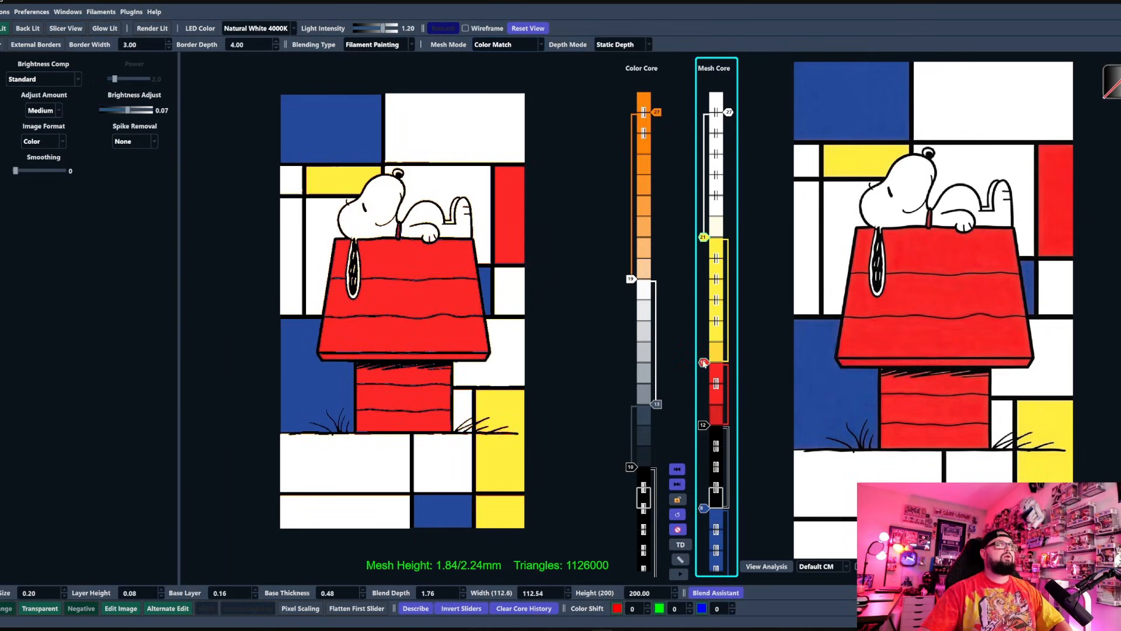
pyautogui.moveTo(703, 362)
pyautogui.mouseDown()
pyautogui.moveTo(703, 341)
pyautogui.moveTo(704, 466)
pyautogui.mouseUp()
pyautogui.moveTo(704, 424); pyautogui.dragTo(704, 320)
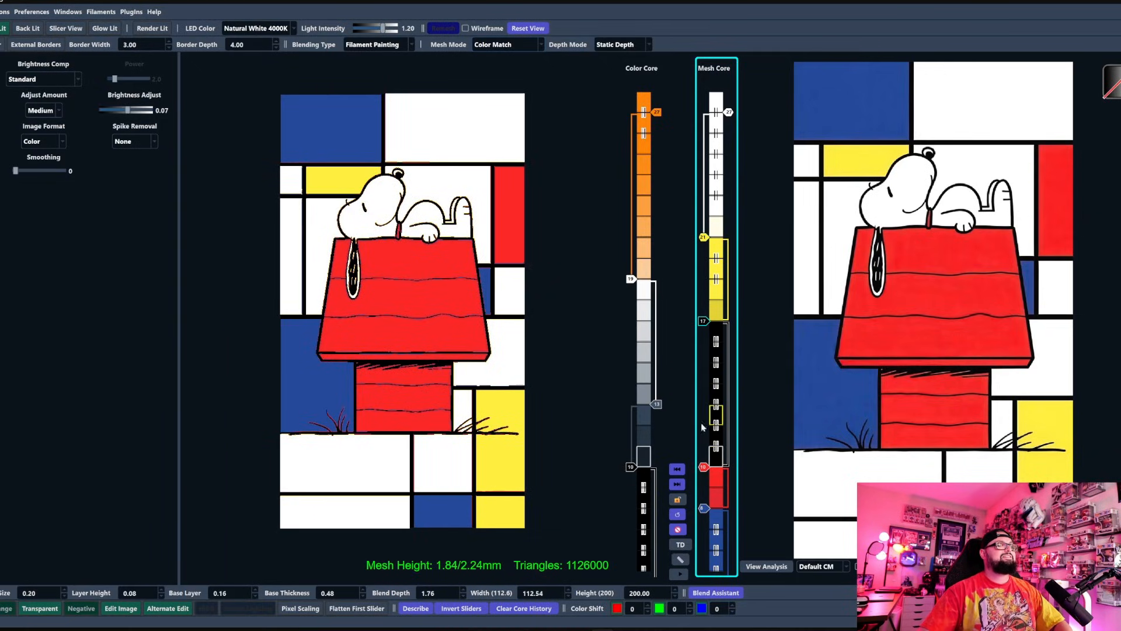
pyautogui.scroll(8, 465, 379)
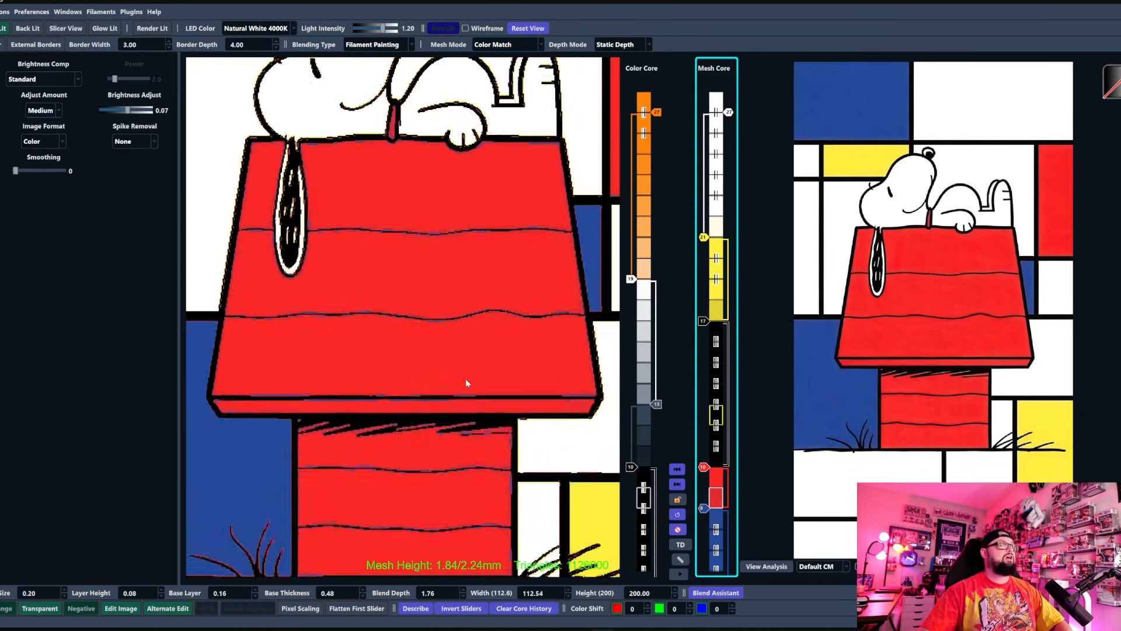
pyautogui.scroll(-3, 470, 379)
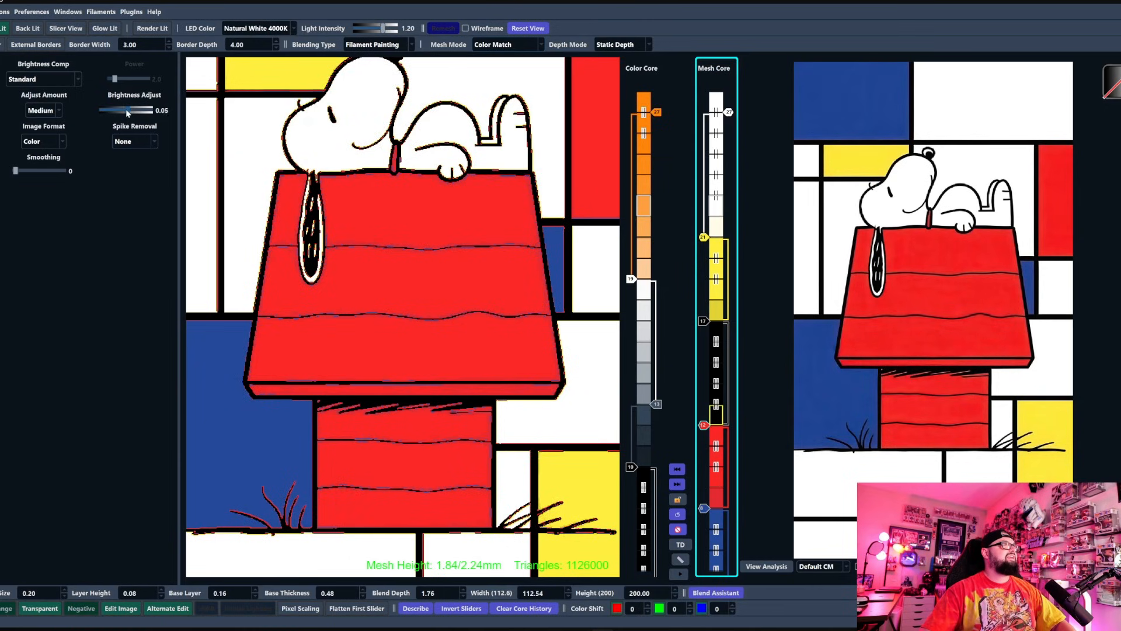
# - Lower Brightness Adjust to -0.07 and check the outlines around the doghouse and the colored panels
pyautogui.moveTo(127, 112); pyautogui.dragTo(119, 108)
pyautogui.scroll(-4, 438, 287)
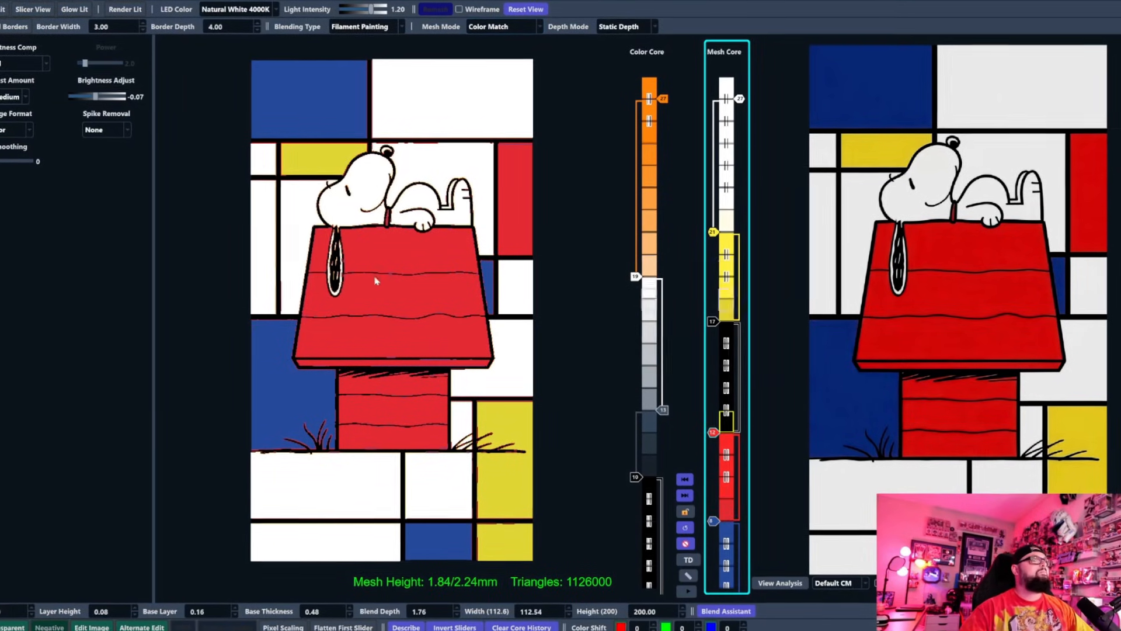
pyautogui.scroll(5, 370, 264)
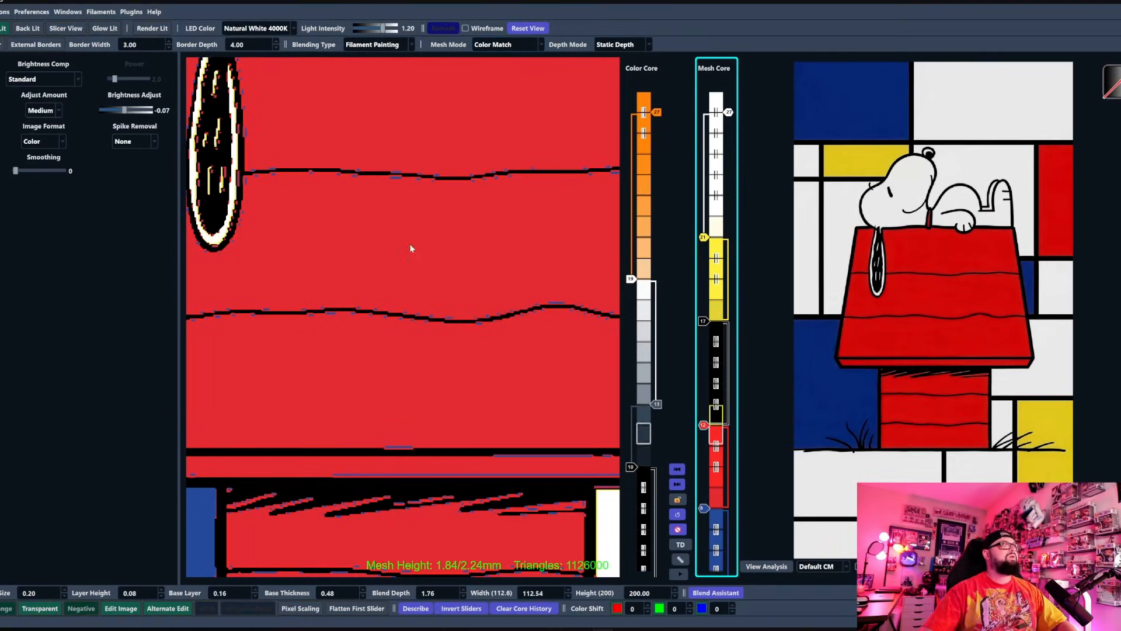
pyautogui.scroll(-5, 455, 310)
pyautogui.scroll(-2, 463, 309)
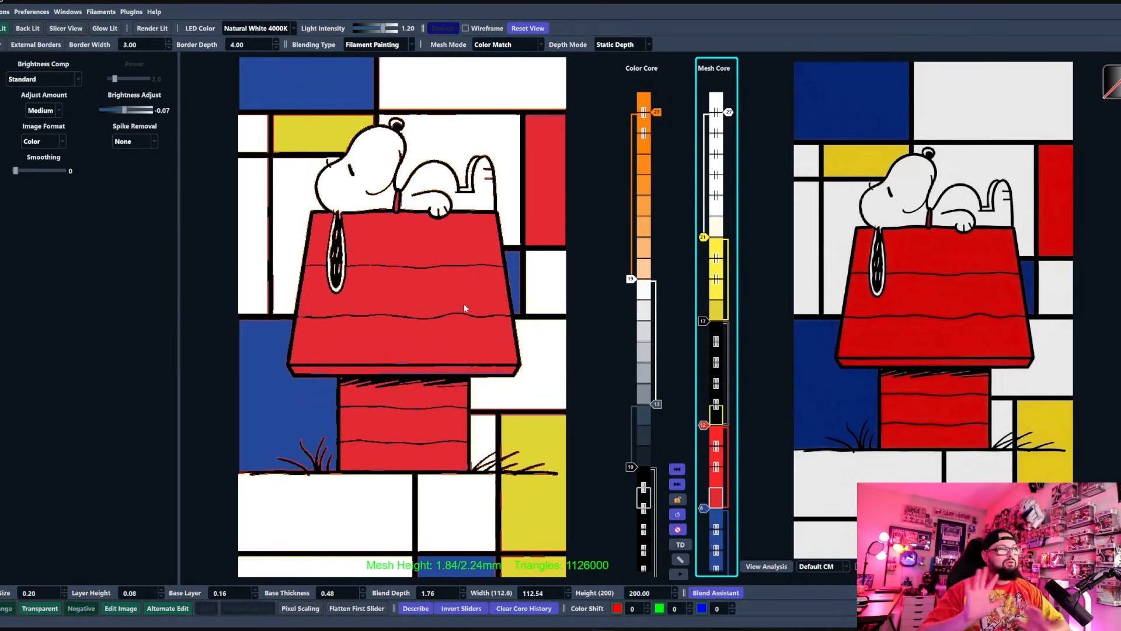
pyautogui.scroll(-2, 464, 308)
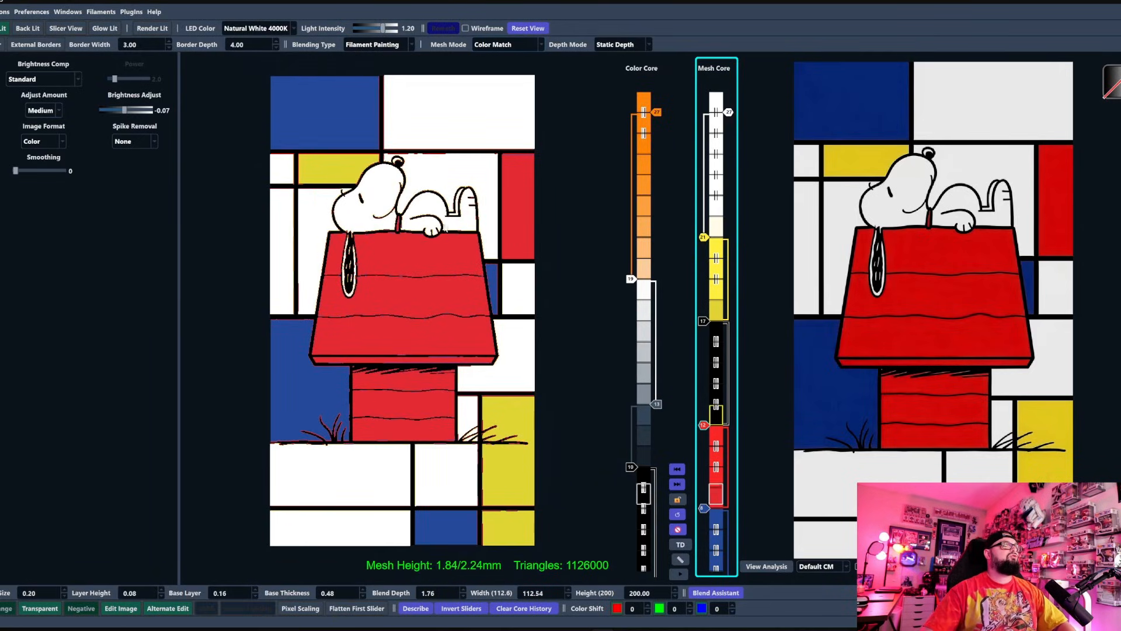
pyautogui.scroll(6, 433, 236)
pyautogui.moveTo(500, 351); pyautogui.dragTo(498, 345)
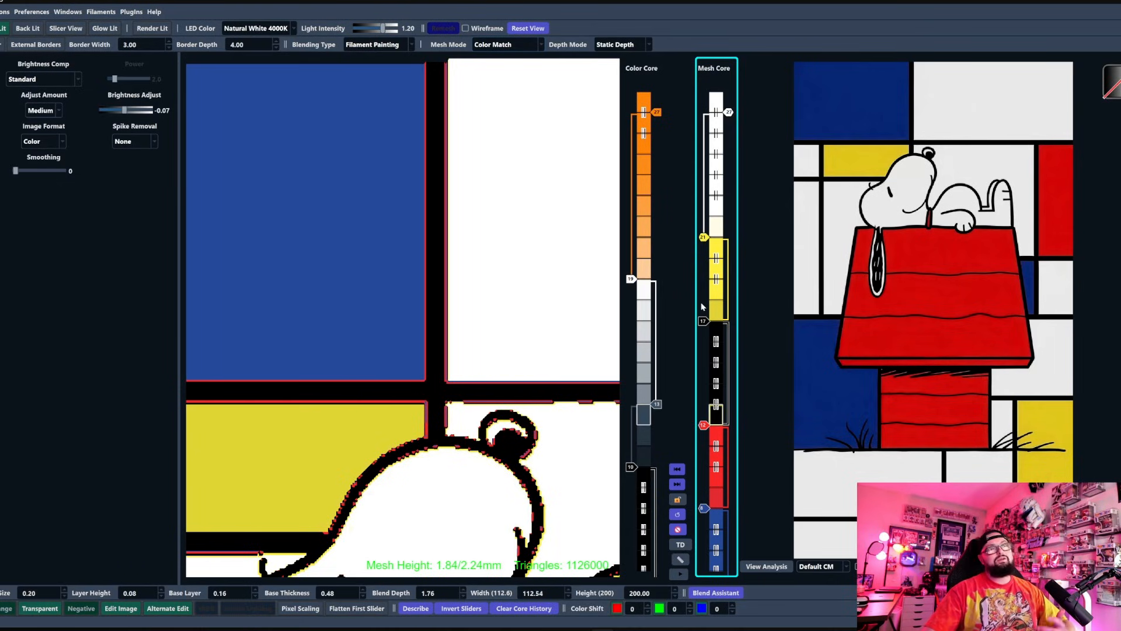
# - Restore black as the lowest mesh core color at layer 10, below yellow at layer 21, red at 17 and blue at 12
pyautogui.moveTo(702, 321); pyautogui.dragTo(703, 341)
pyautogui.hotkey('ctrl', 'z')
pyautogui.hotkey('ctrl', 'y')
pyautogui.hotkey('ctrl', 'z')
pyautogui.hotkey('ctrl', 'z')
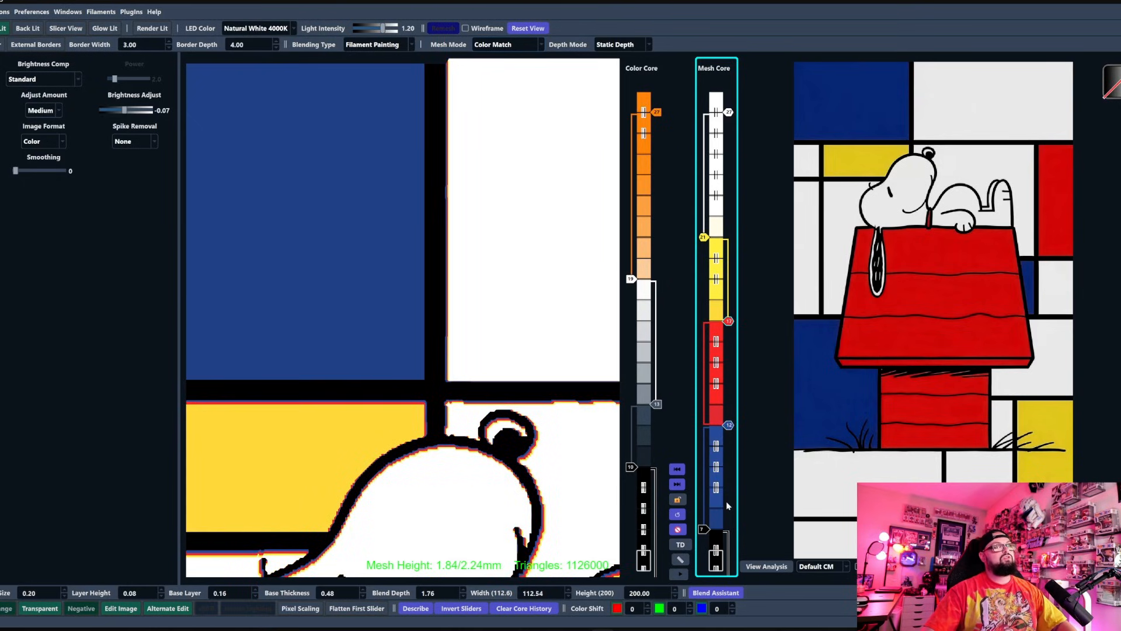
pyautogui.moveTo(707, 530); pyautogui.dragTo(705, 466)
# - Examine the outline edges around the dog and the colored panels in the model preview
pyautogui.scroll(-4, 446, 367)
pyautogui.scroll(1, 446, 366)
pyautogui.scroll(2, 426, 359)
pyautogui.moveTo(460, 402); pyautogui.dragTo(472, 310)
pyautogui.scroll(-1, 471, 311)
pyautogui.scroll(1, 471, 310)
pyautogui.scroll(-3, 469, 311)
pyautogui.scroll(-3, 471, 311)
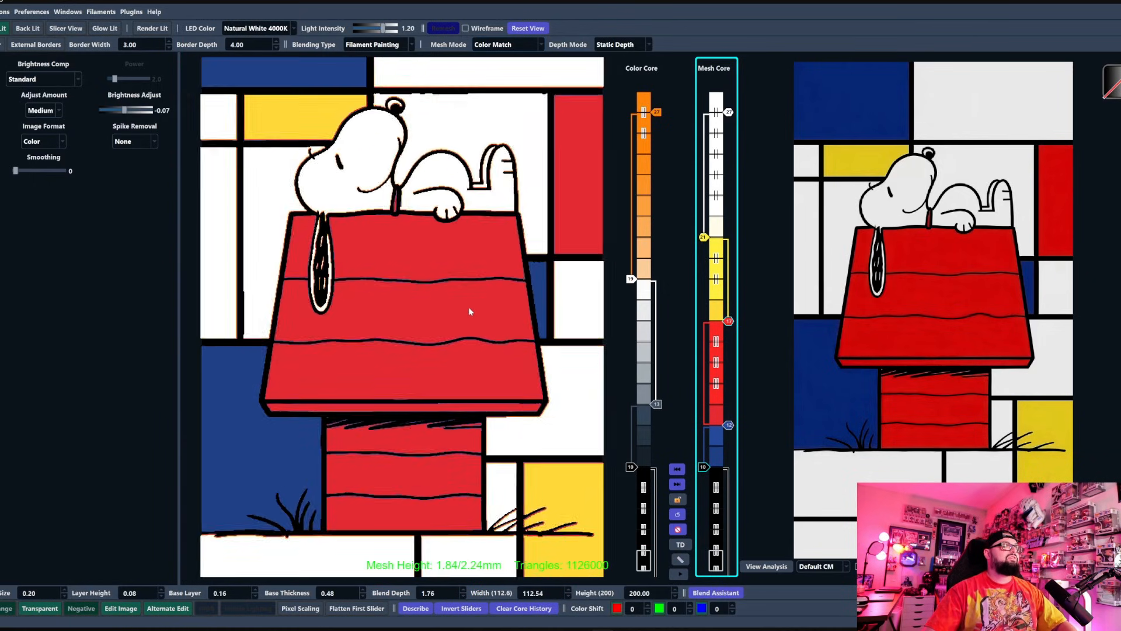
# - Move blue above yellow to layer 21 in the mesh core, with yellow at layer 16 and red at layer 14
pyautogui.moveTo(726, 425); pyautogui.dragTo(735, 169)
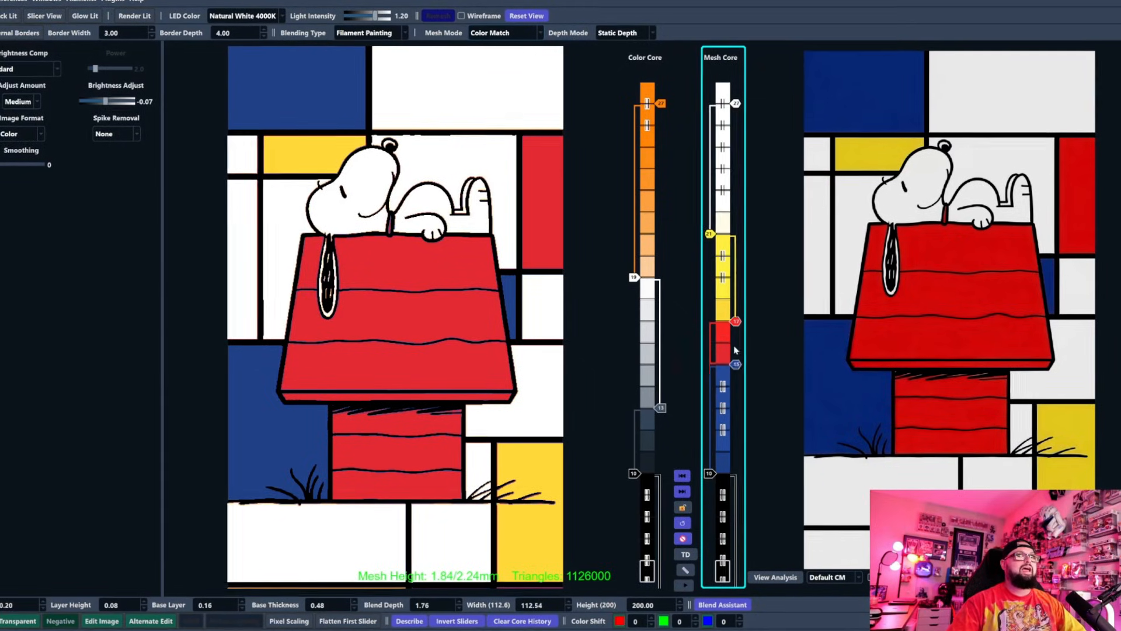
pyautogui.moveTo(711, 321)
pyautogui.mouseDown()
pyautogui.moveTo(711, 430)
pyautogui.moveTo(711, 386)
pyautogui.mouseUp()
pyautogui.moveTo(713, 231); pyautogui.dragTo(713, 343)
pyautogui.scroll(-4, 744, 160)
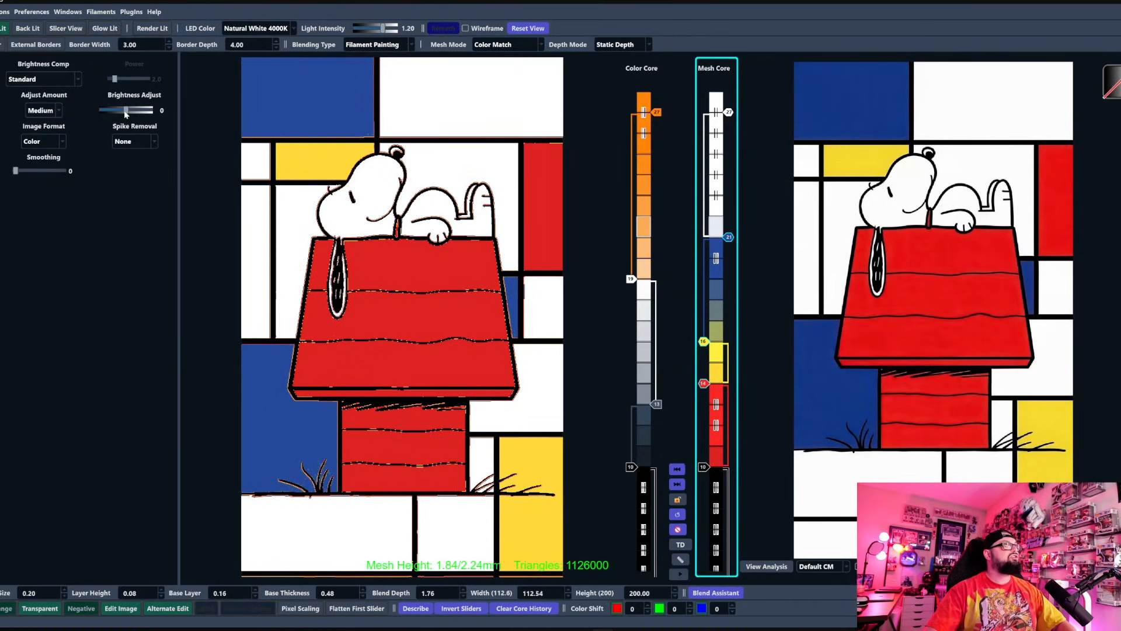
# - Set Brightness Adjust to -0.02 and raise blue to layer 22 and yellow to layer 17 in the mesh core
pyautogui.moveTo(125, 112); pyautogui.dragTo(123, 112)
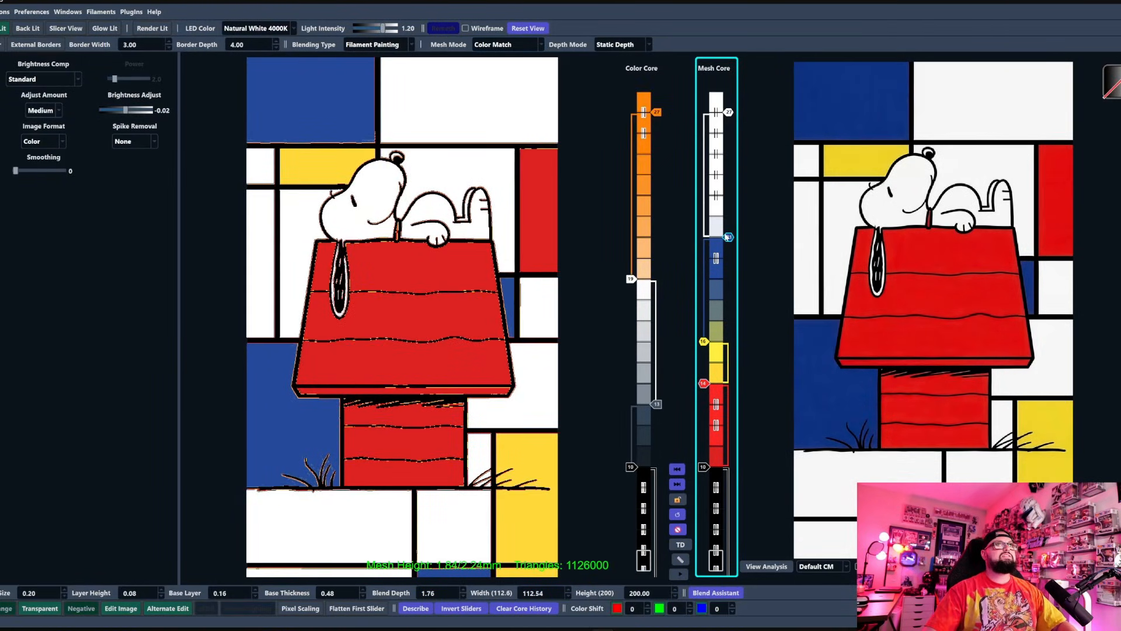
pyautogui.moveTo(727, 236); pyautogui.dragTo(727, 216)
pyautogui.moveTo(704, 341); pyautogui.dragTo(704, 321)
pyautogui.moveTo(409, 345)
pyautogui.mouseDown()
pyautogui.moveTo(353, 373)
pyautogui.moveTo(444, 291)
pyautogui.mouseUp()
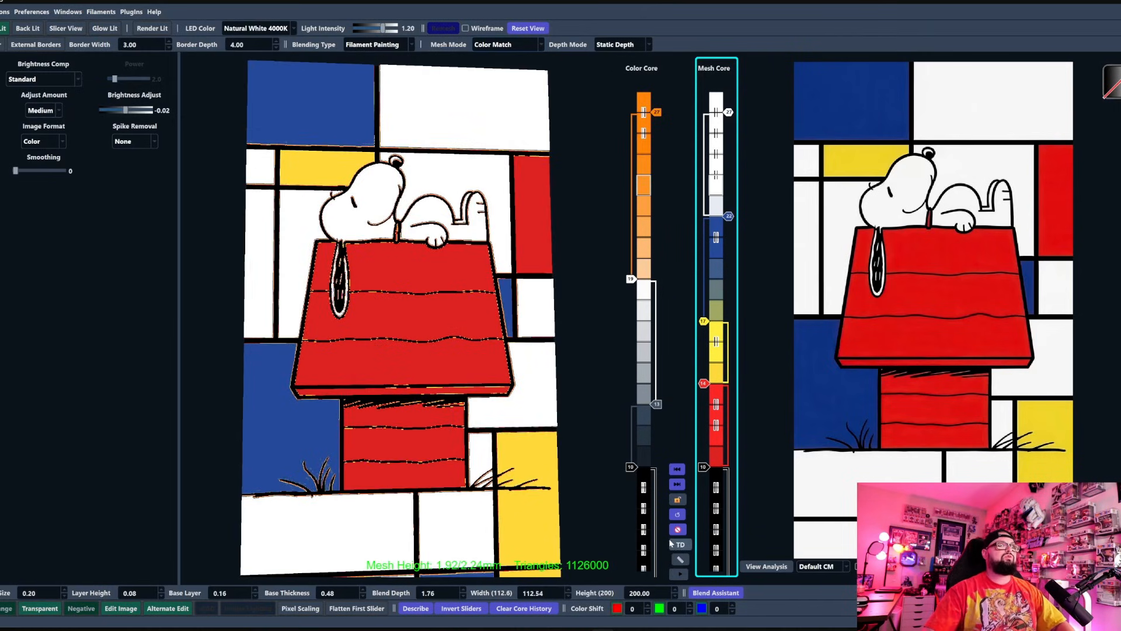
pyautogui.moveTo(703, 487); pyautogui.dragTo(703, 466)
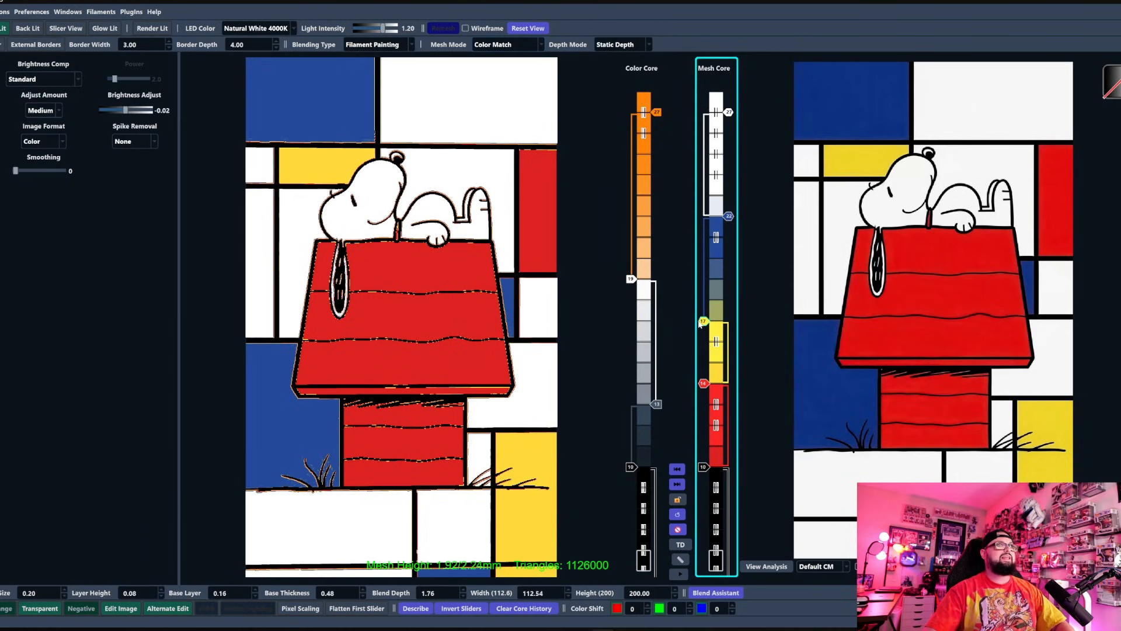
# - Switch the active core from the mesh core to the color core
pyautogui.click(681, 574)
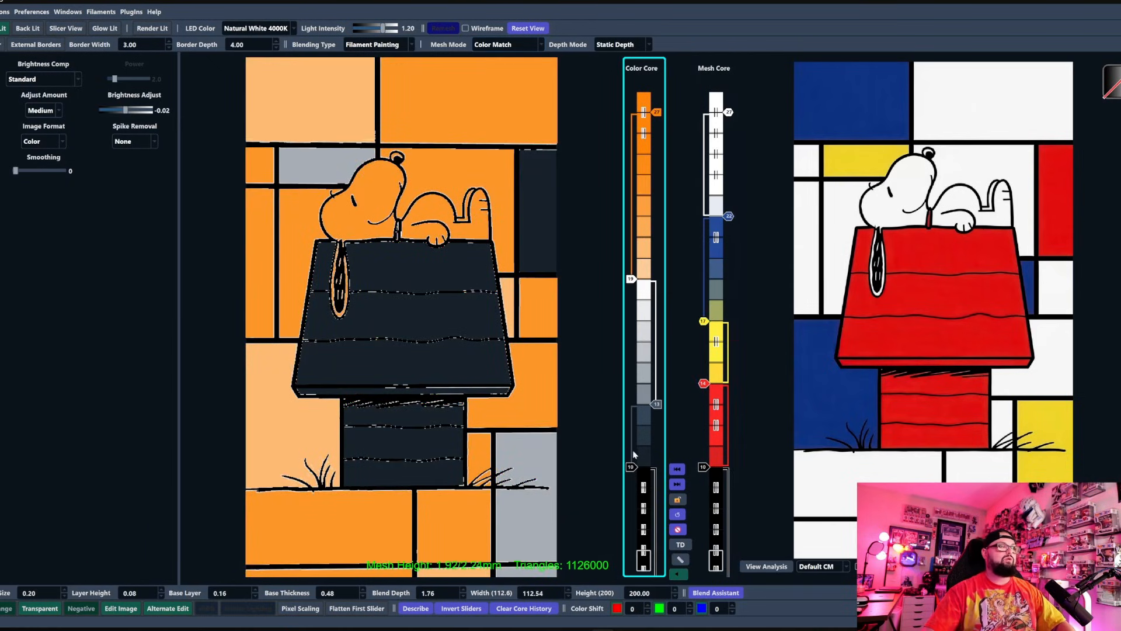
# - Delete the dark gray and orange filaments from the color core and add the blue's closest match, BambuLab Basic Cobalt Blue, at layer 22
pyautogui.rightClick(655, 403)
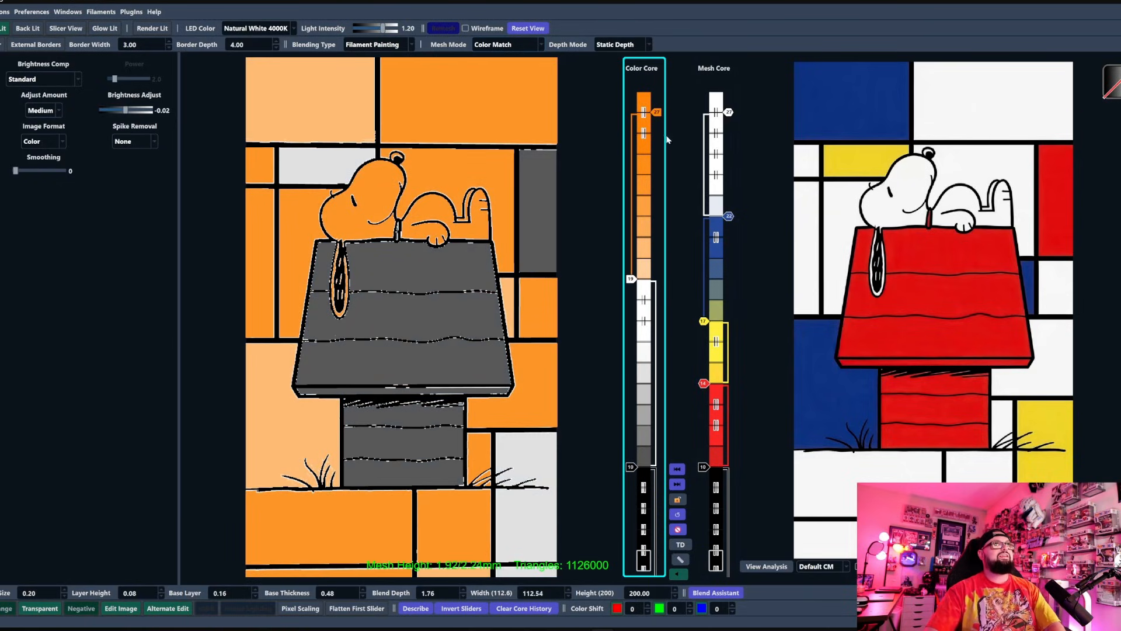
pyautogui.rightClick(656, 113)
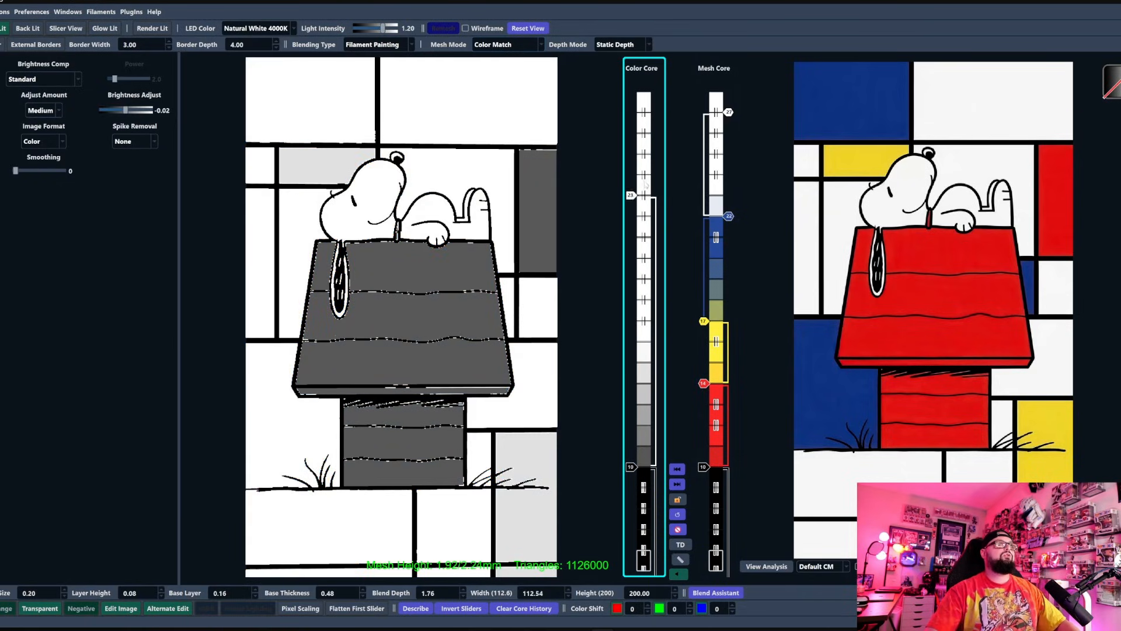
pyautogui.rightClick(729, 218)
pyautogui.click(760, 298)
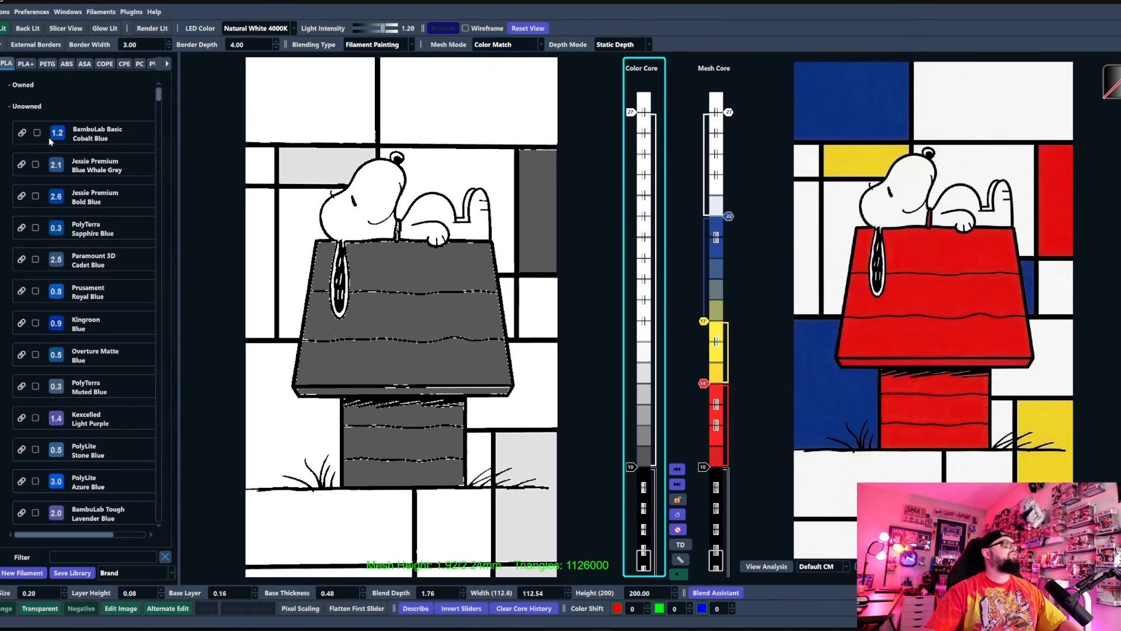
pyautogui.moveTo(643, 217); pyautogui.dragTo(637, 223)
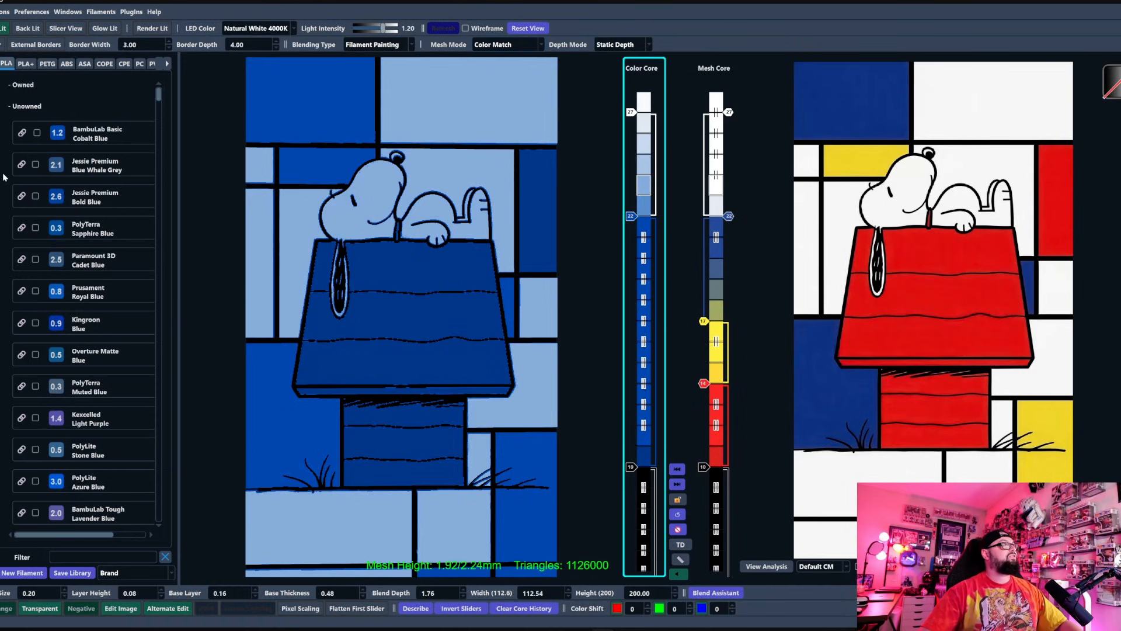
# - Find the closest filaments to the mesh core's yellow and add BambuLab Basic Yellow to the color core at layer 17
pyautogui.rightClick(702, 323)
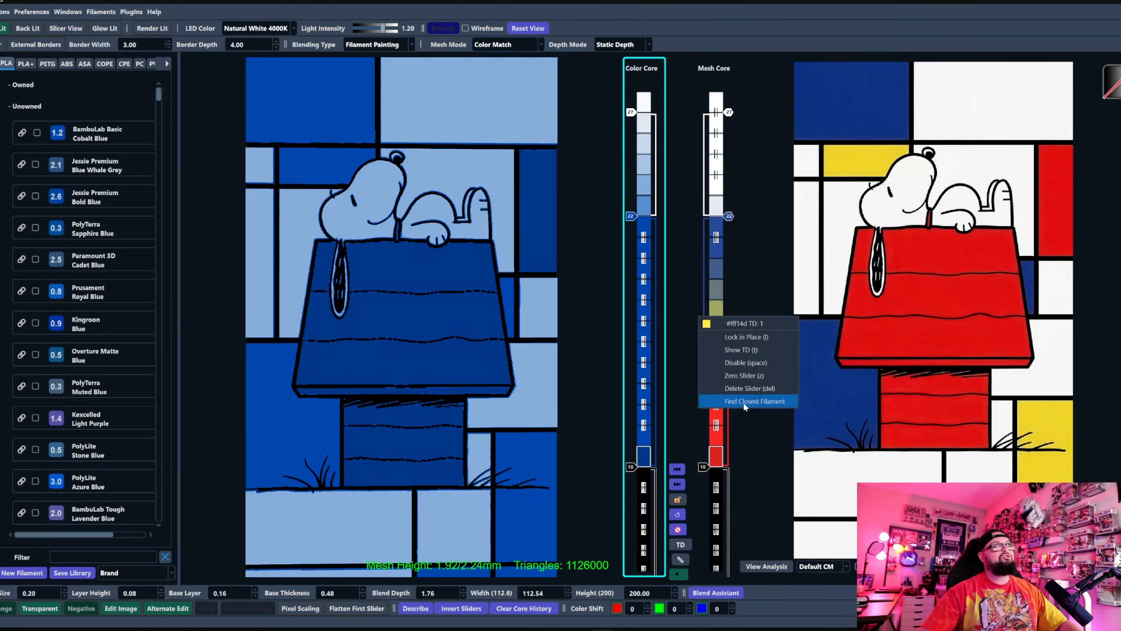
pyautogui.click(759, 401)
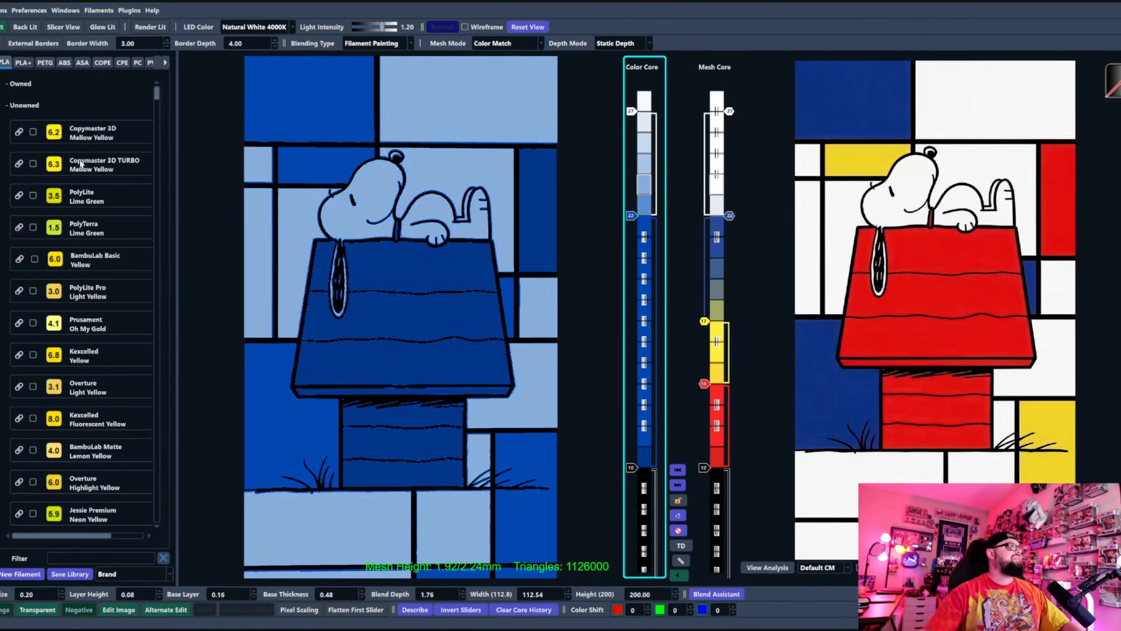
pyautogui.moveTo(51, 259); pyautogui.dragTo(645, 318)
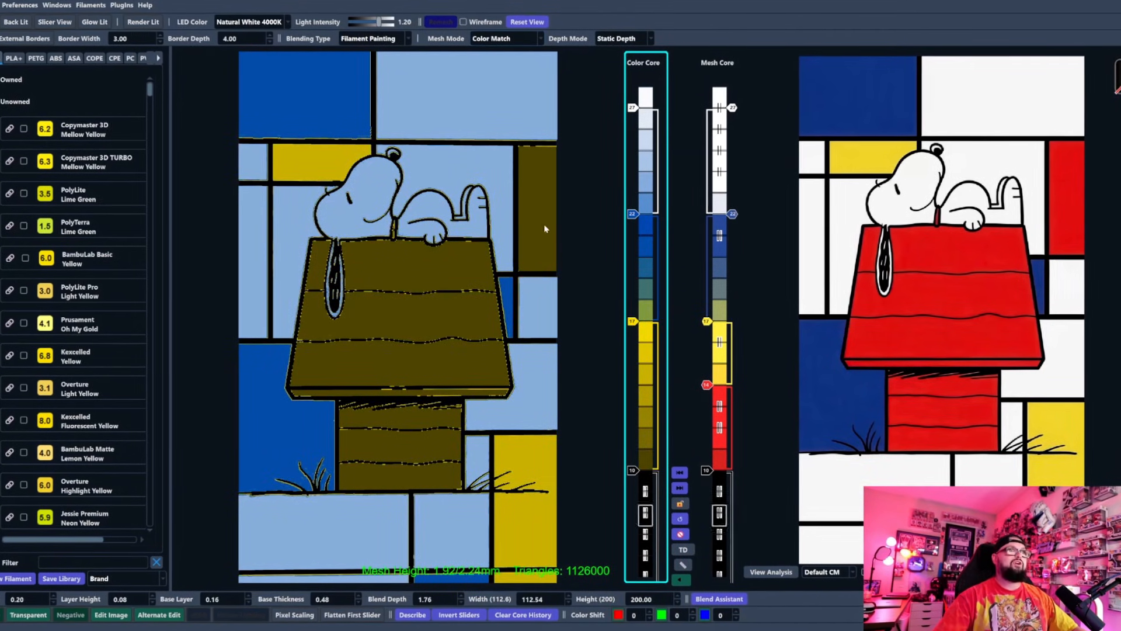
# - Find the closest filaments to the mesh core's red and add BambuLab Matte Scarlet Red to the color core at layer 14
pyautogui.rightClick(728, 400)
pyautogui.click(759, 466)
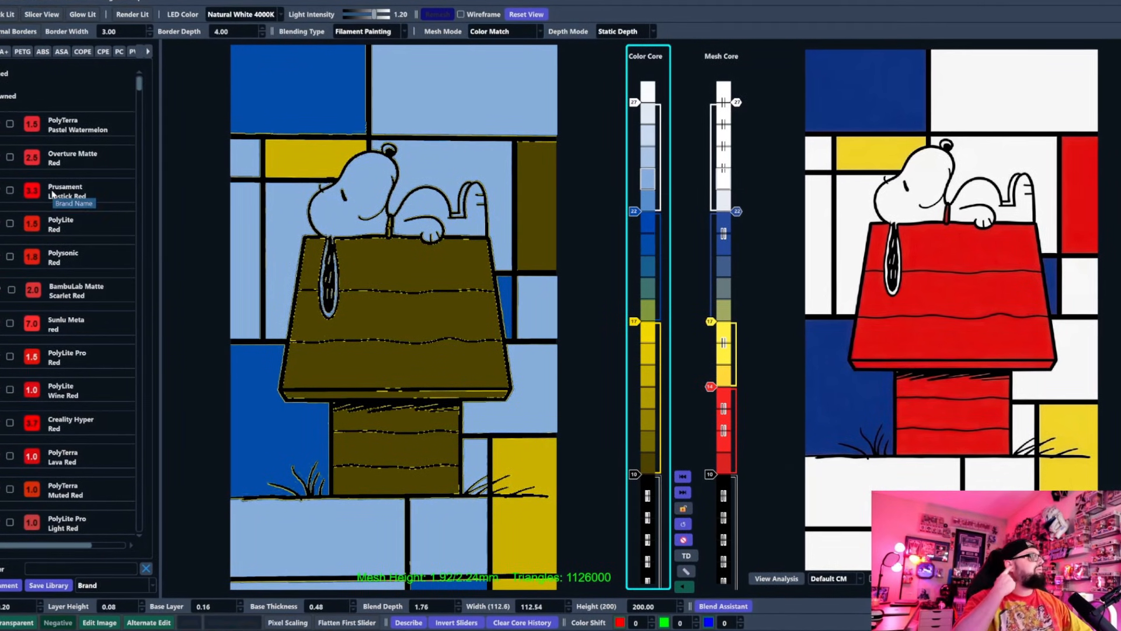
pyautogui.moveTo(77, 290); pyautogui.dragTo(644, 386)
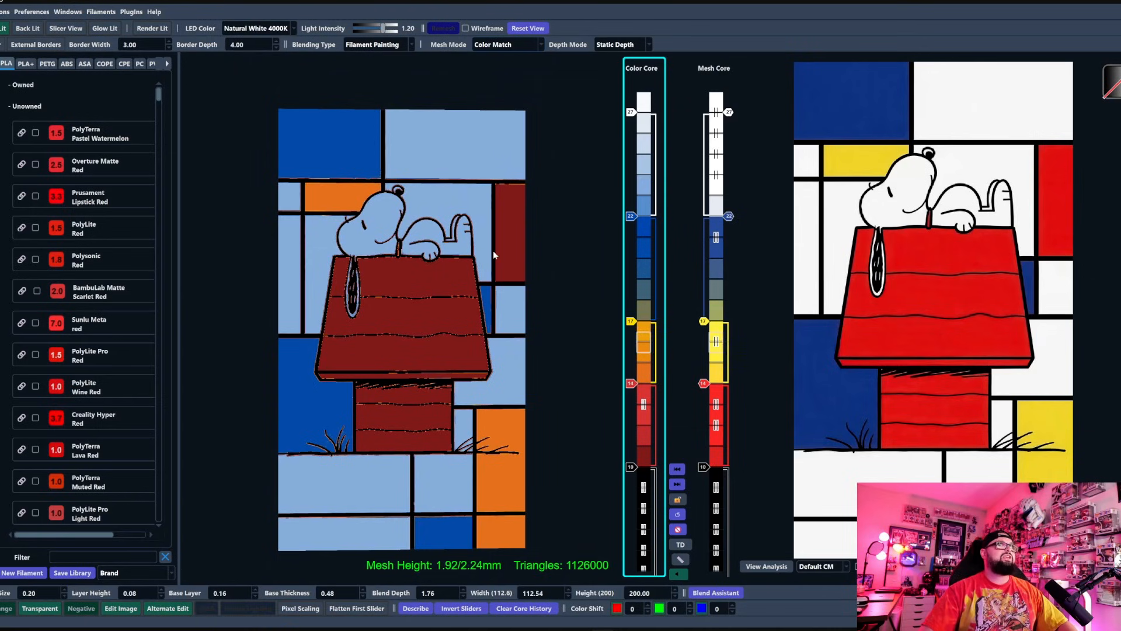
pyautogui.click(680, 575)
pyautogui.click(679, 575)
pyautogui.click(680, 576)
pyautogui.click(679, 575)
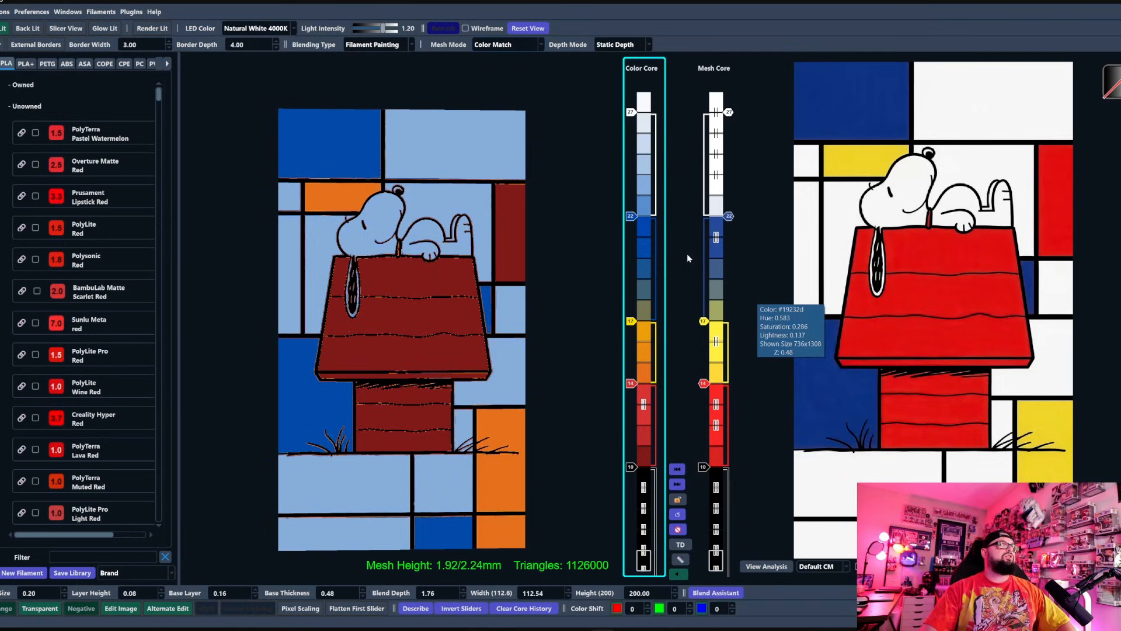
# - Reorder both cores so yellow sits above blue, with yellow at layer 22 and blue at layer 17
pyautogui.moveTo(632, 217)
pyautogui.mouseDown()
pyautogui.moveTo(636, 340)
pyautogui.moveTo(657, 196)
pyautogui.mouseUp()
pyautogui.moveTo(726, 218); pyautogui.dragTo(697, 194)
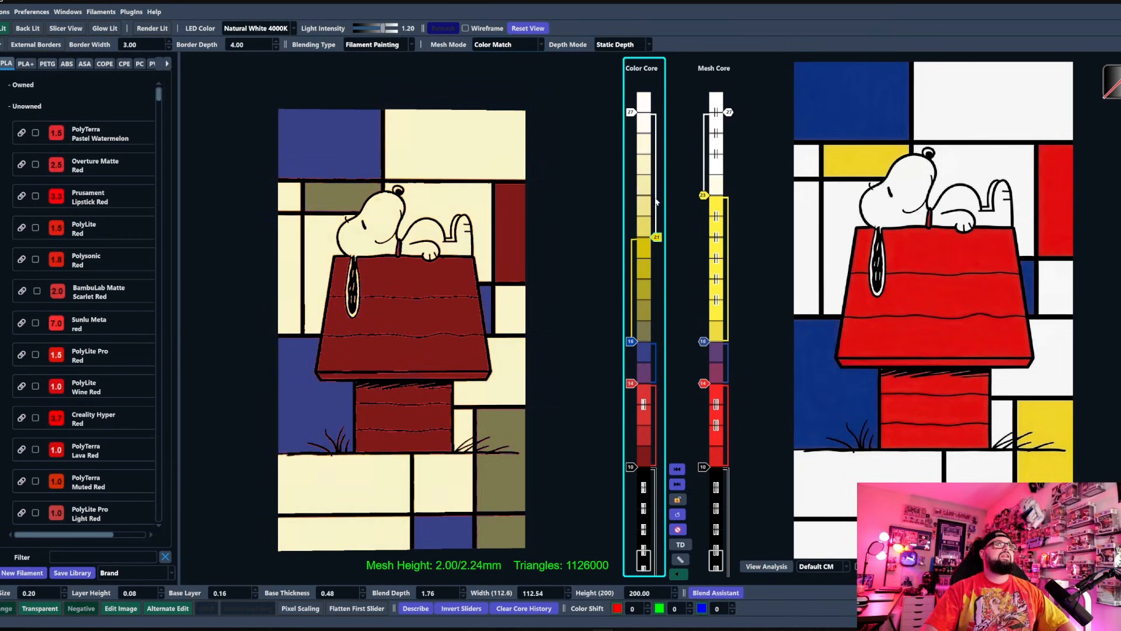
pyautogui.scroll(2, 632, 341)
pyautogui.scroll(-1, 632, 341)
pyautogui.scroll(1, 706, 343)
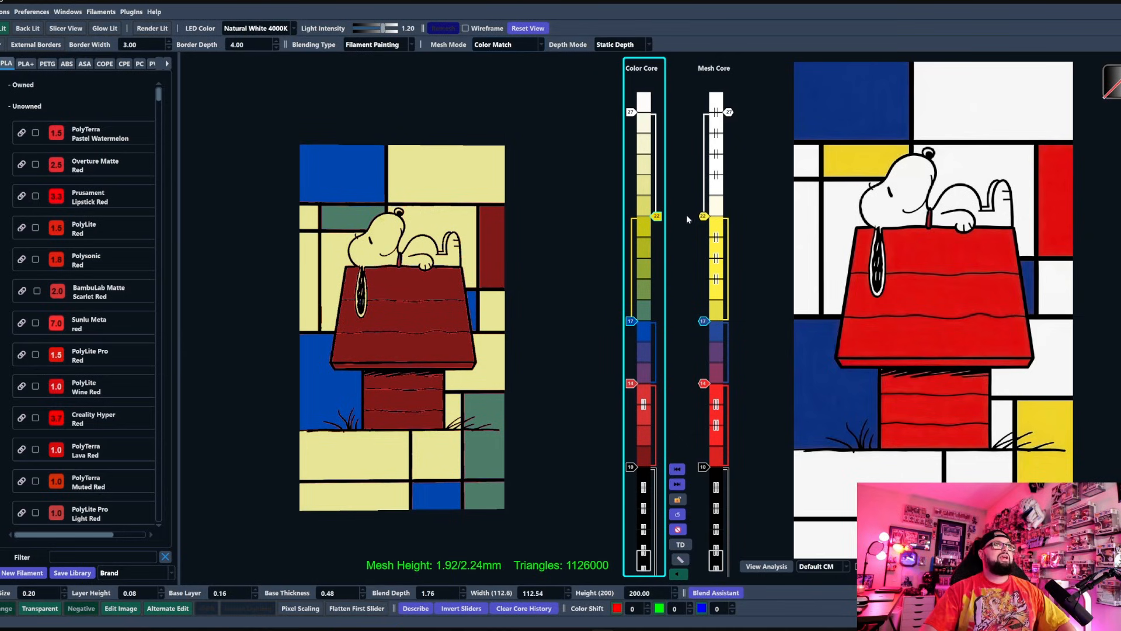
pyautogui.scroll(3, 705, 217)
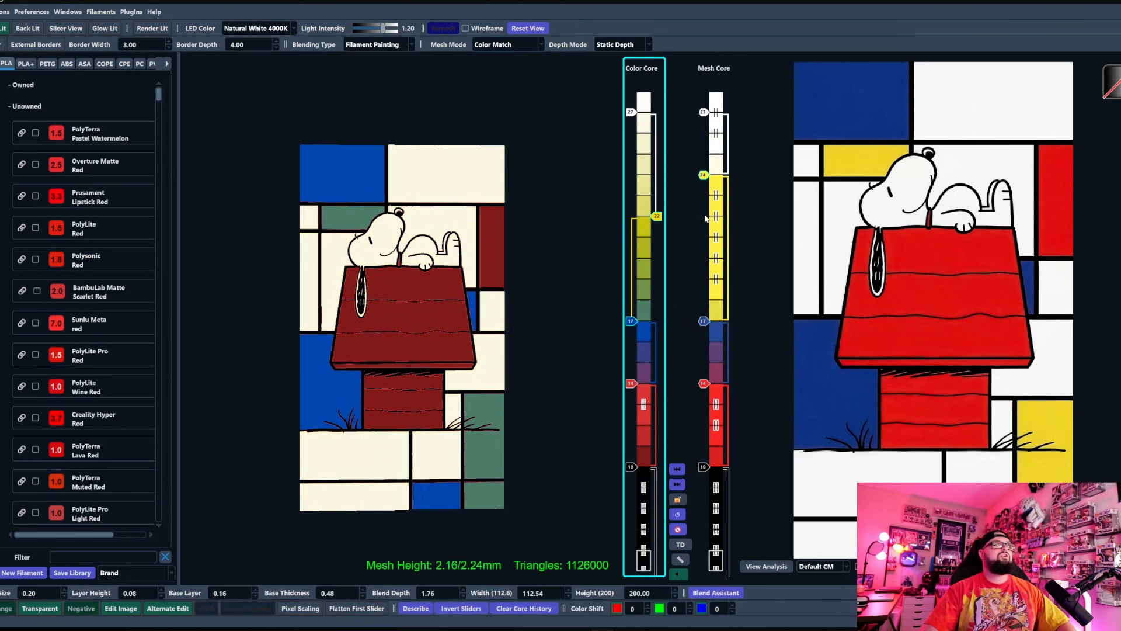
pyautogui.scroll(-2, 705, 217)
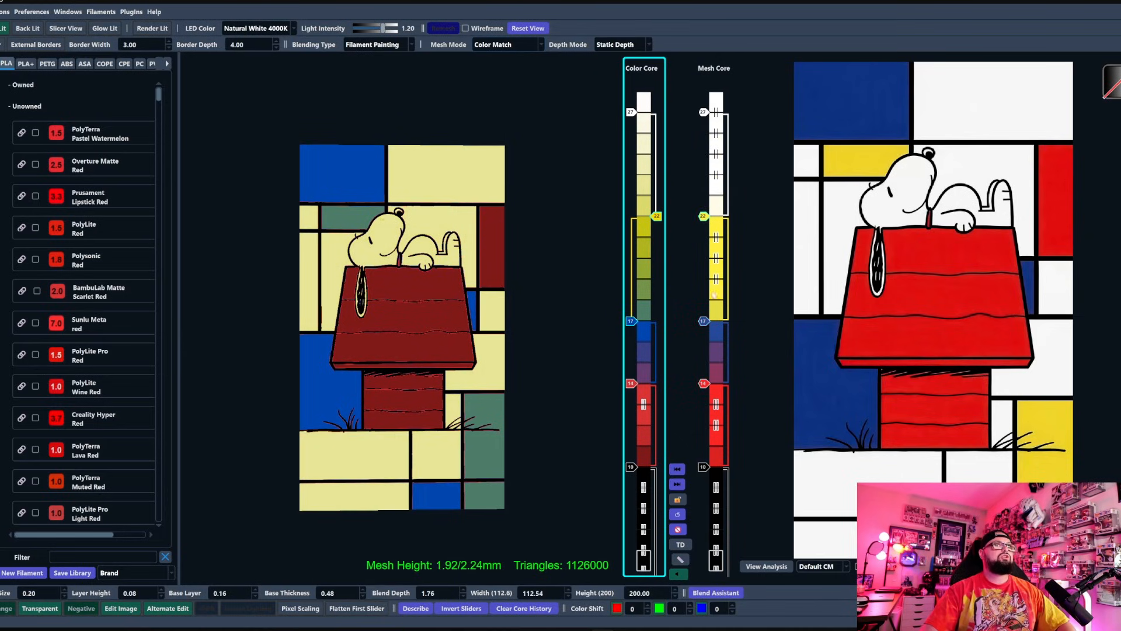
# - Move red above yellow to layer 25 in both cores, and lower blue to layer 13 in the color core and 14 in the mesh core
pyautogui.moveTo(705, 386); pyautogui.dragTo(704, 154)
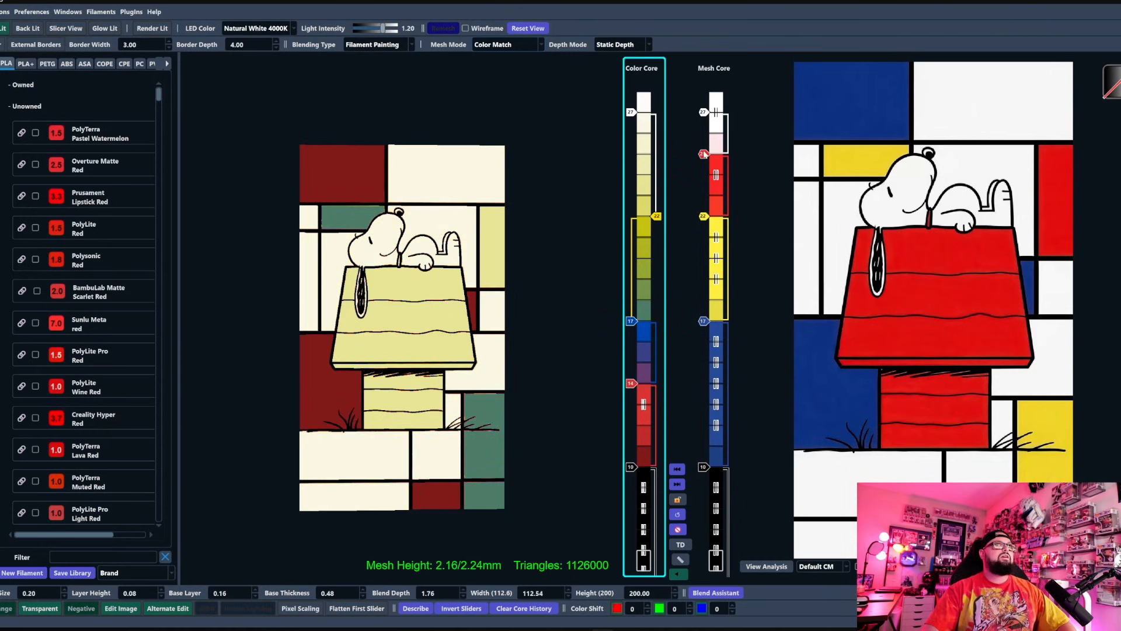
pyautogui.scroll(-5, 636, 326)
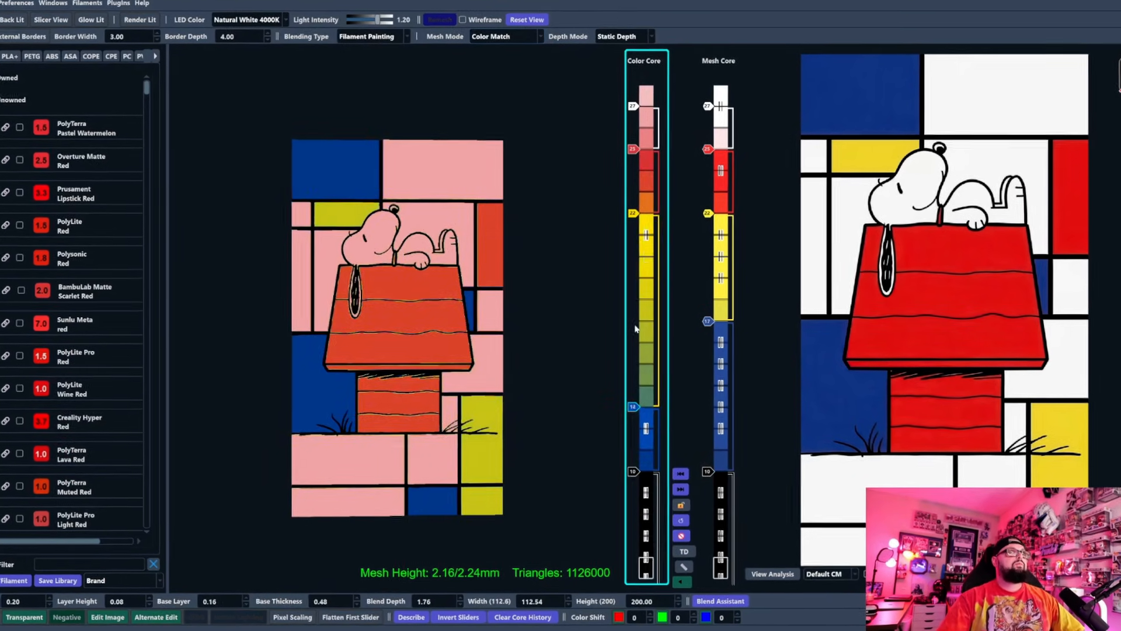
pyautogui.scroll(1, 636, 326)
pyautogui.scroll(-3, 715, 350)
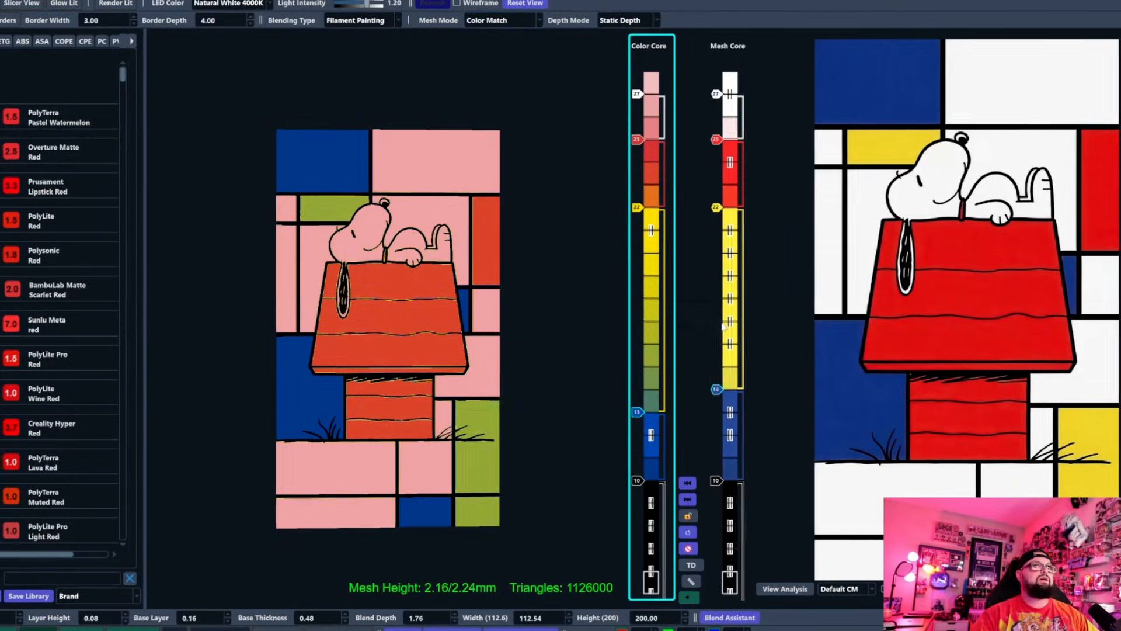
# - Lower yellow to layer 20 in both cores and set blue to layer 17 in the mesh core
pyautogui.scroll(5, 719, 326)
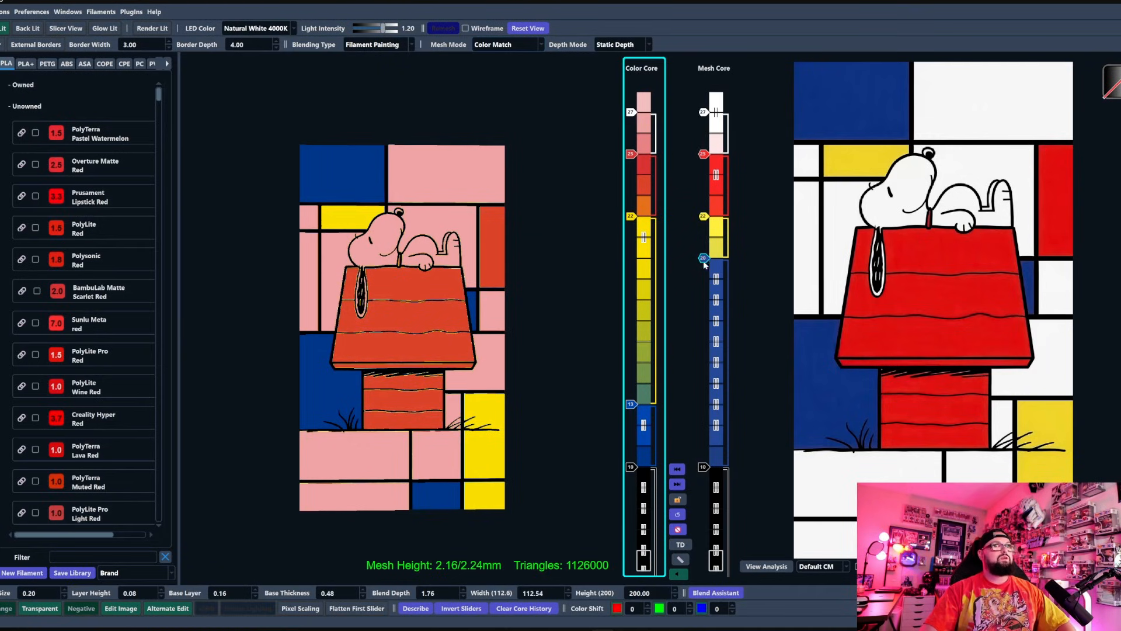
pyautogui.scroll(-3, 708, 261)
pyautogui.scroll(-2, 632, 217)
pyautogui.scroll(-3, 701, 216)
pyautogui.scroll(1, 702, 216)
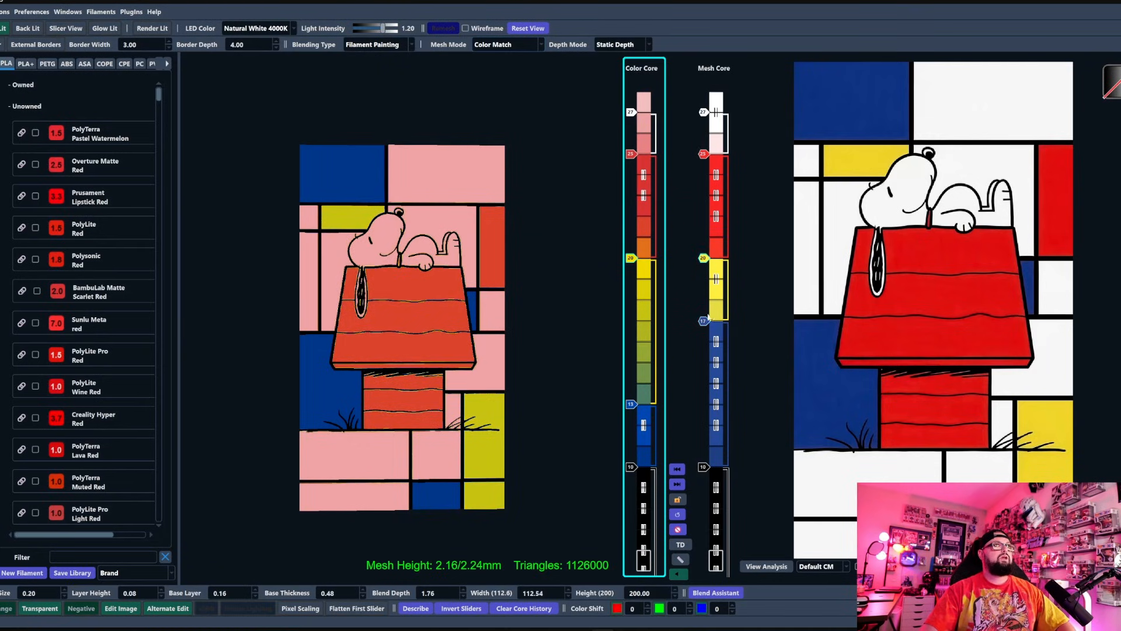
# - Set Blend Depth to 2.08 with white at layer 31, placing red at 23 in the color core, and red at 28 and blue at 18 in the mesh core
pyautogui.scroll(1, 707, 314)
pyautogui.scroll(-2, 703, 154)
pyautogui.scroll(-3, 636, 155)
pyautogui.scroll(2, 703, 196)
pyautogui.scroll(1, 633, 215)
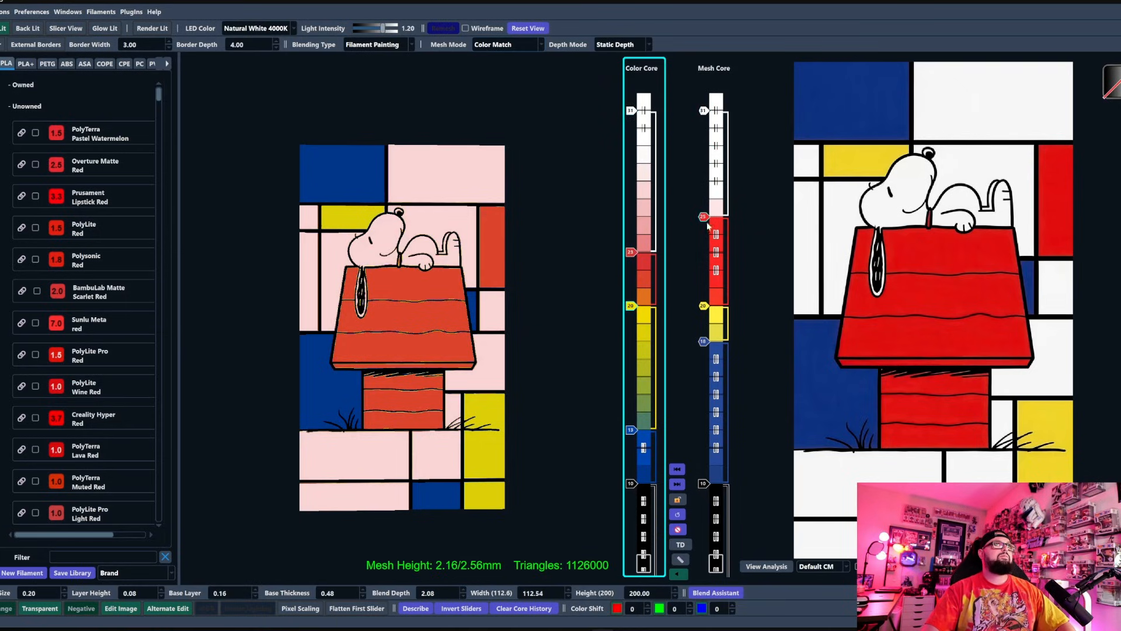
pyautogui.scroll(3, 703, 216)
# - Find the closest filaments to the color core's white and replace it with BambuLab Matte Ivory White
pyautogui.rightClick(630, 111)
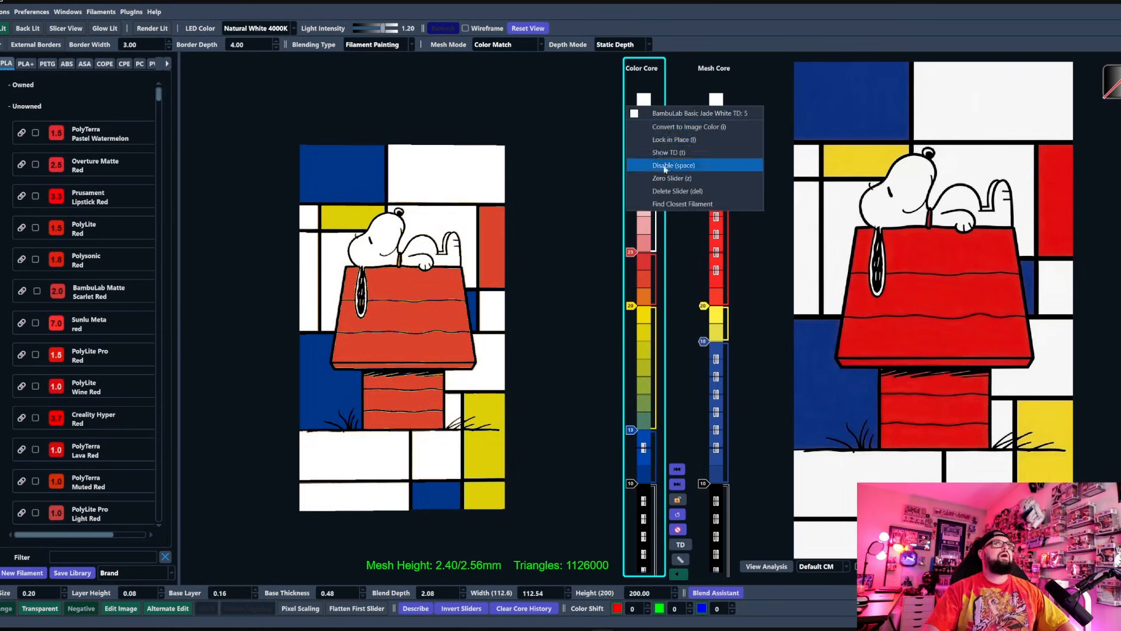
pyautogui.click(683, 204)
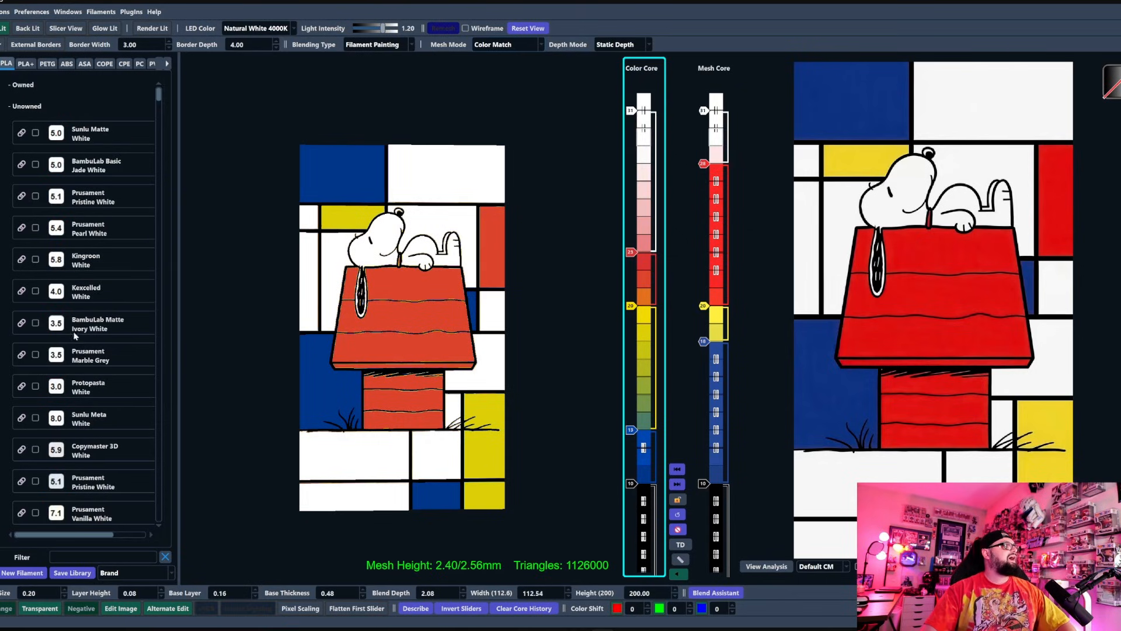
pyautogui.moveTo(627, 112); pyautogui.dragTo(626, 111)
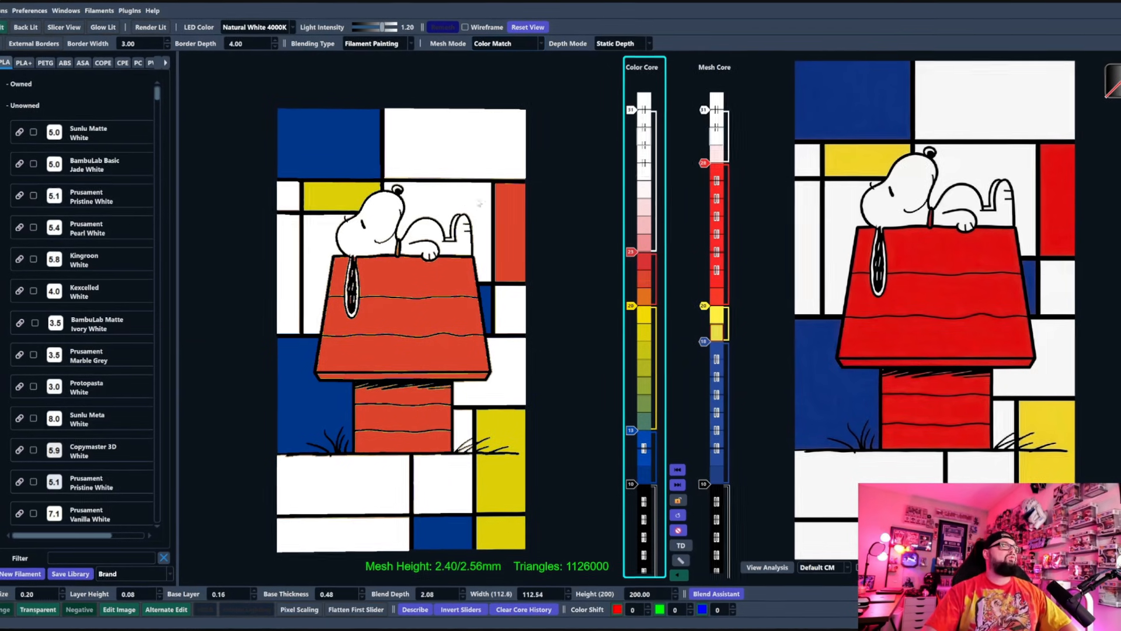
# - Raise red to layer 24 in the color core, and yellow to layer 22 and blue to layer 19 in the mesh core
pyautogui.scroll(1, 630, 308)
pyautogui.scroll(-1, 631, 307)
pyautogui.scroll(1, 634, 251)
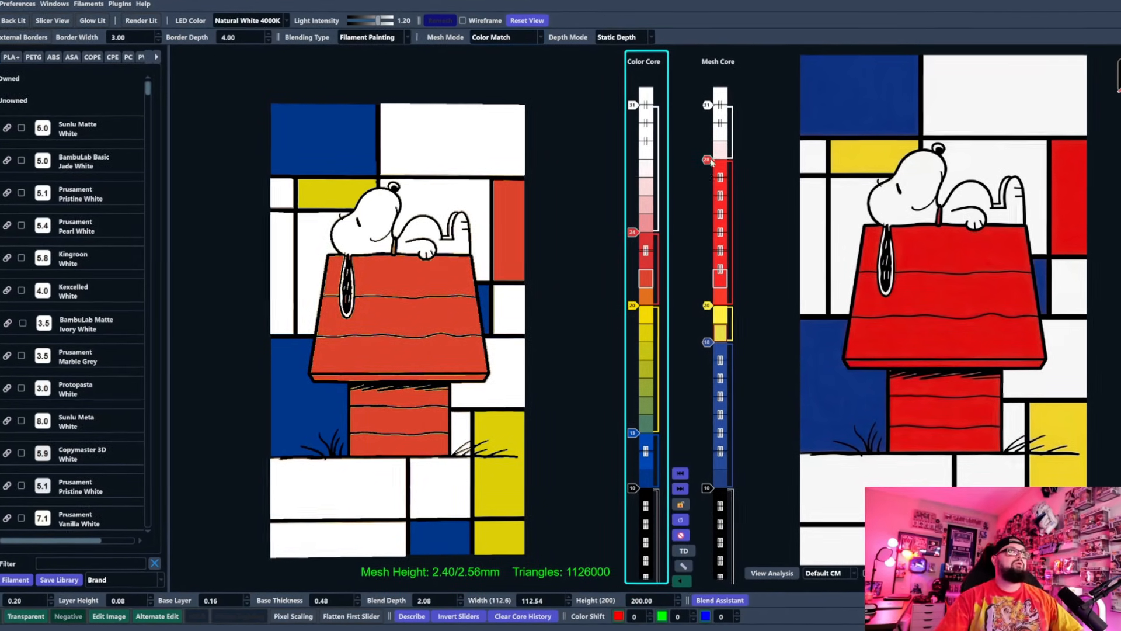
pyautogui.scroll(2, 705, 305)
pyautogui.scroll(1, 710, 343)
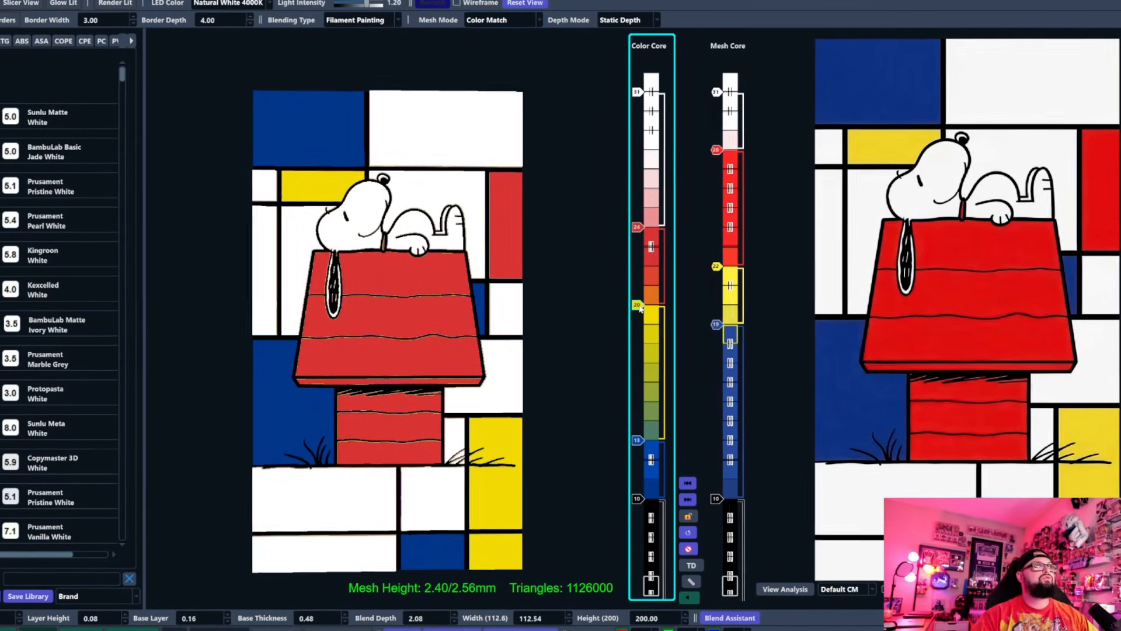
# - Look through the closest PLA and PLA+ matches for yellow and replace the color core's yellow with Numakers Fluorescent Yellow
pyautogui.rightClick(716, 266)
pyautogui.click(781, 355)
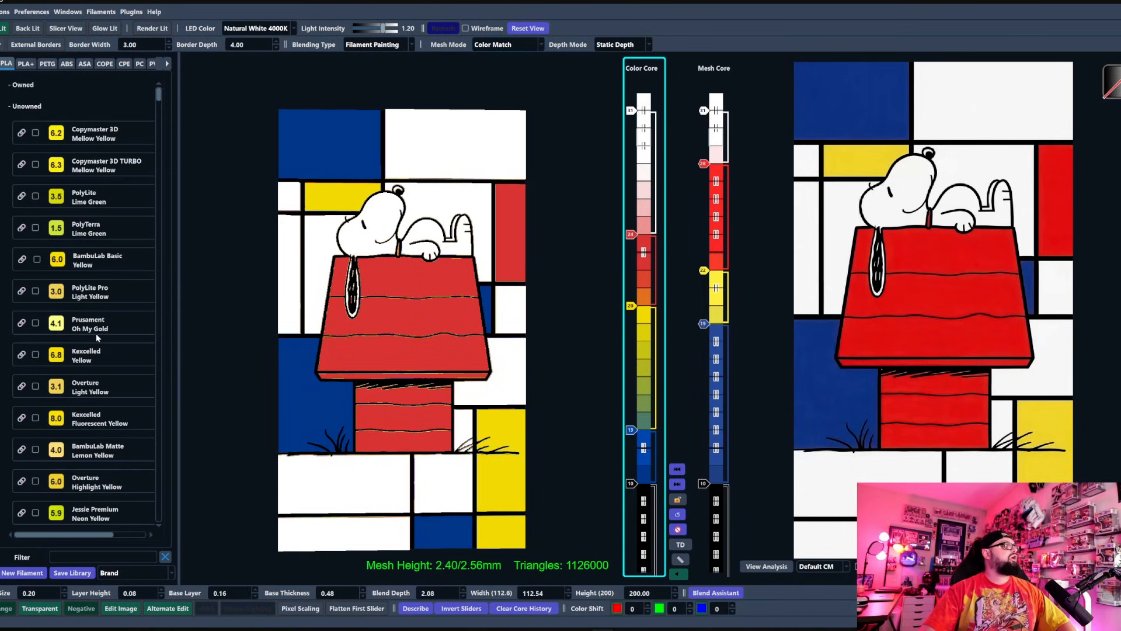
pyautogui.scroll(-10, 104, 384)
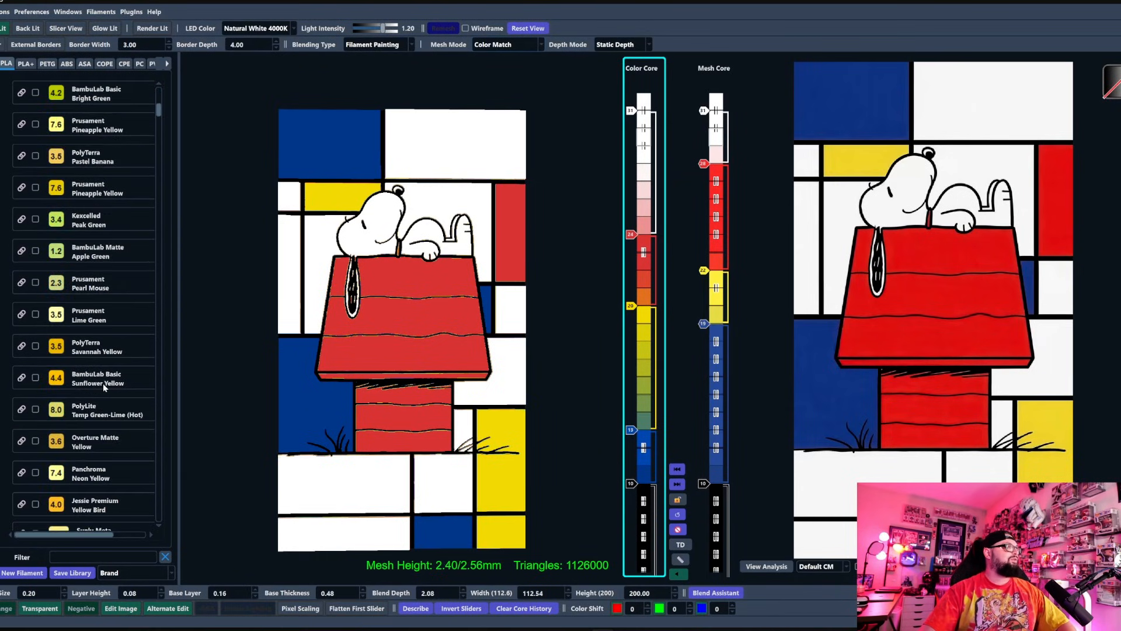
pyautogui.scroll(5, 87, 292)
pyautogui.click(25, 63)
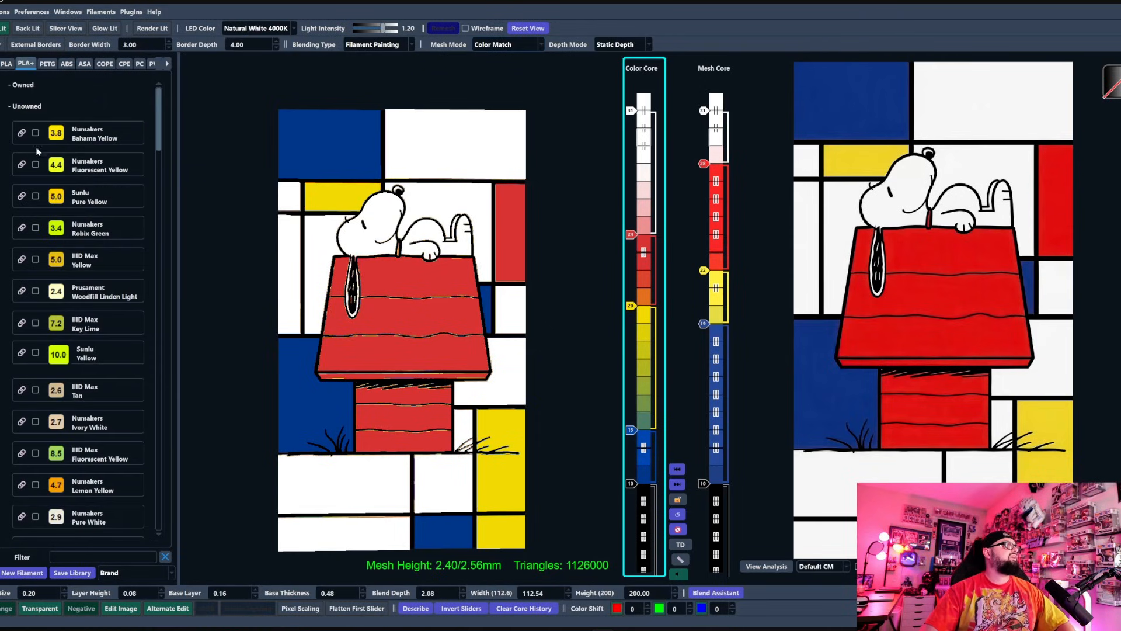
pyautogui.moveTo(58, 165); pyautogui.dragTo(645, 303)
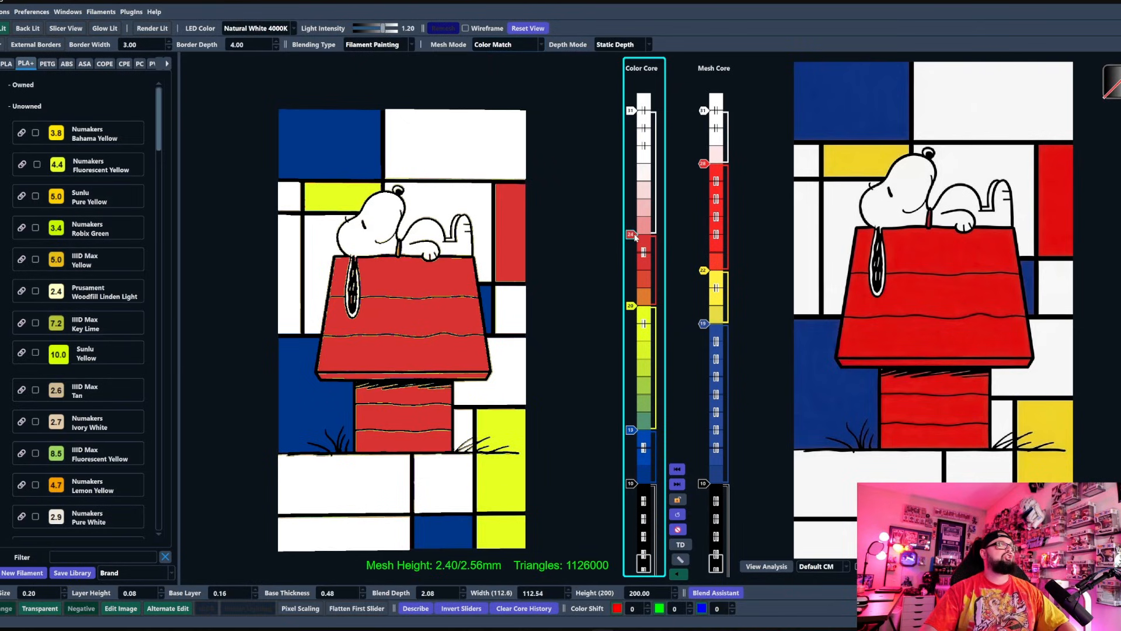
# - Raise red to layer 25 in the color core and layer 29 in the mesh core, and leave the filament library
pyautogui.scroll(1, 635, 236)
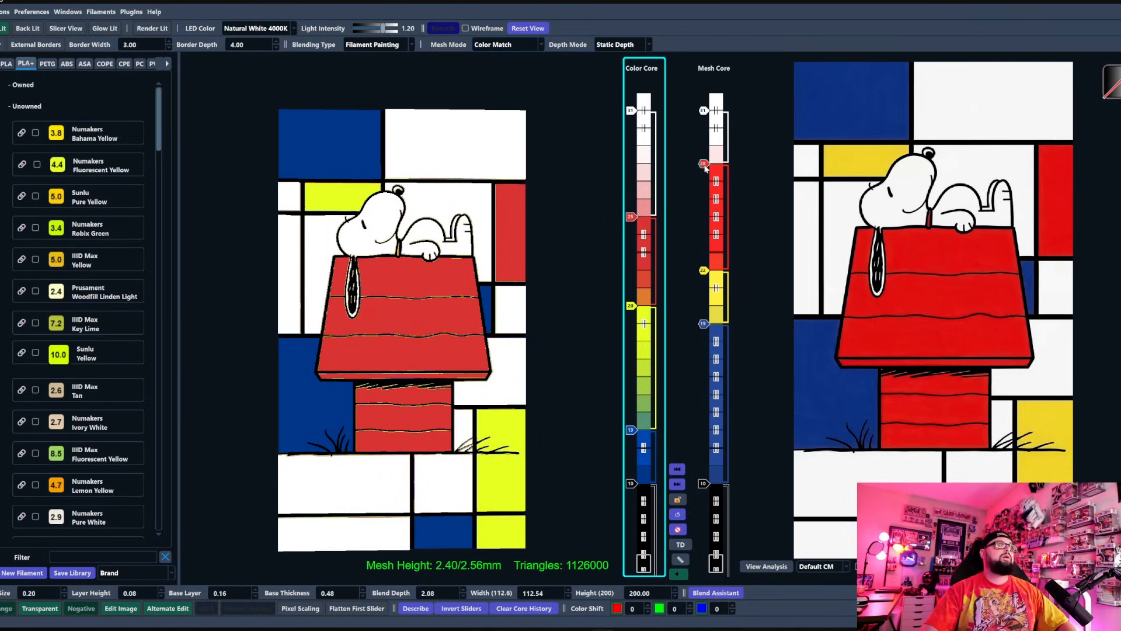
pyautogui.scroll(1, 705, 169)
pyautogui.click(2, 163)
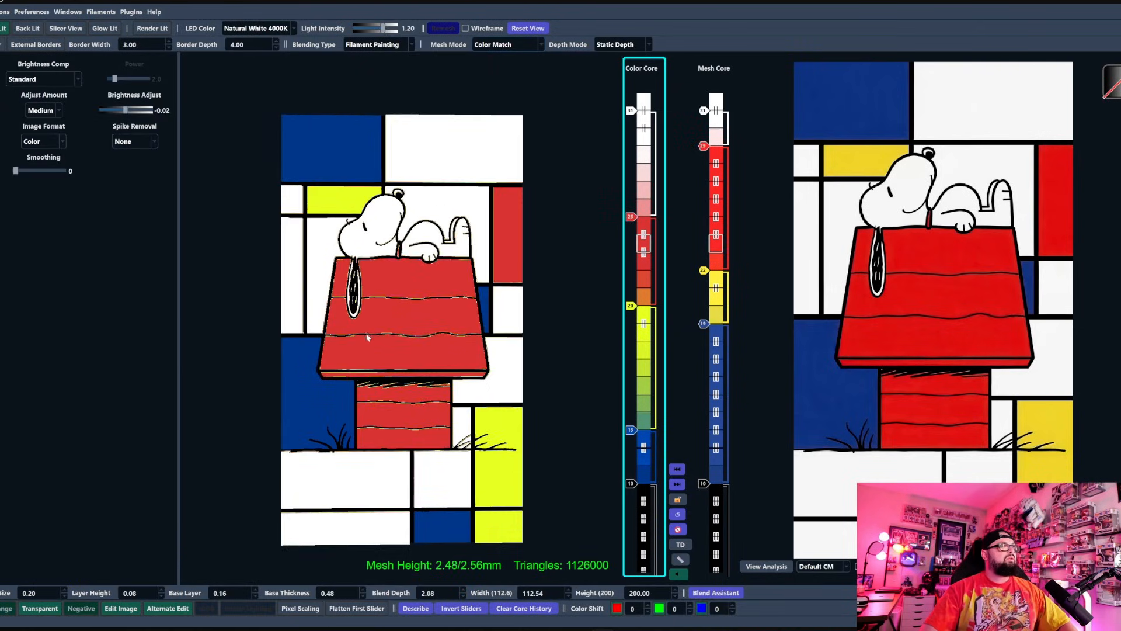
# - Compare Spike Removal options on the doghouse outlines and set Spike Removal to Moderate
pyautogui.scroll(2, 367, 337)
pyautogui.scroll(2, 369, 343)
pyautogui.click(132, 141)
pyautogui.click(142, 165)
pyautogui.click(155, 142)
pyautogui.click(132, 180)
pyautogui.click(136, 141)
pyautogui.click(139, 173)
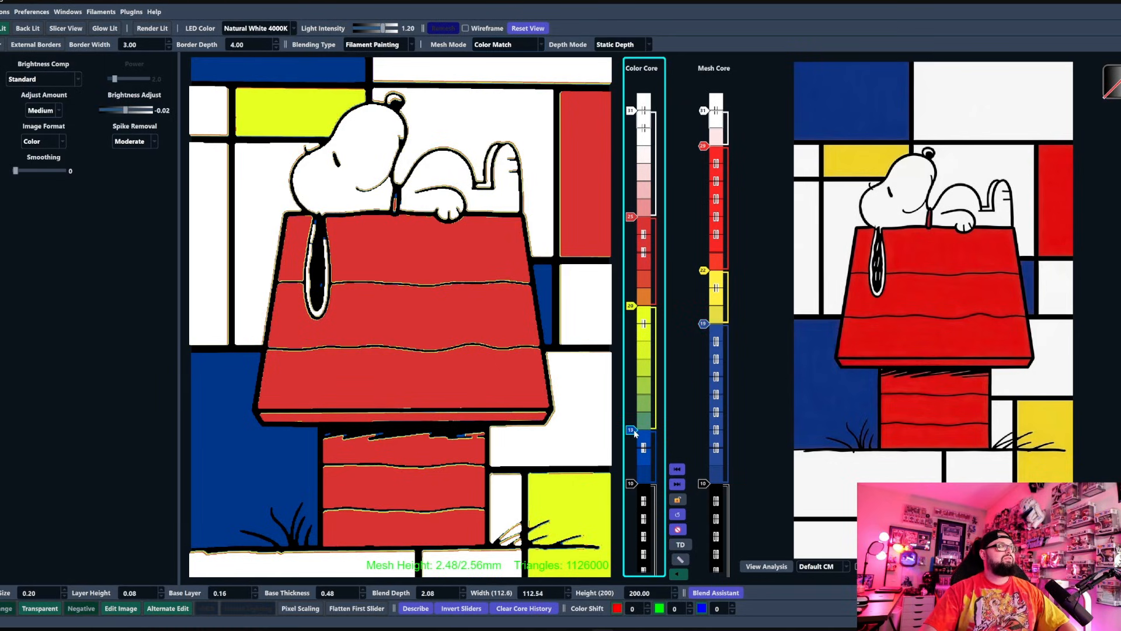
# - Examine the edges of the black wavy roof line up close and check the whole model preview
pyautogui.scroll(-5, 447, 450)
pyautogui.scroll(10, 403, 434)
pyautogui.scroll(1, 375, 442)
pyautogui.moveTo(373, 450); pyautogui.dragTo(366, 487, button='middle')
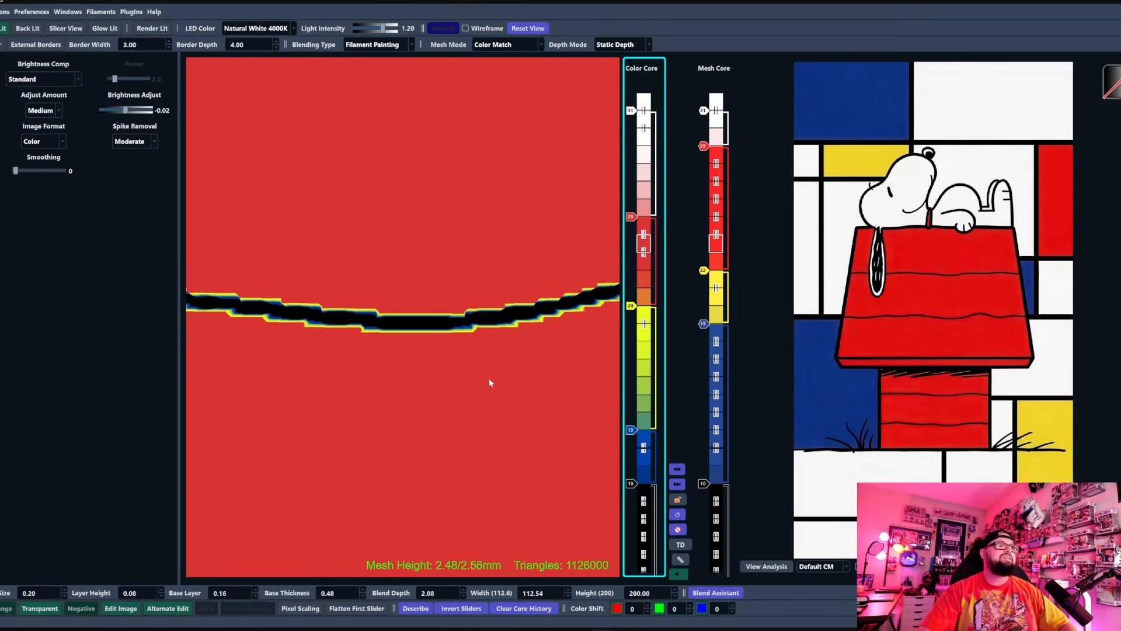
pyautogui.scroll(-12, 395, 364)
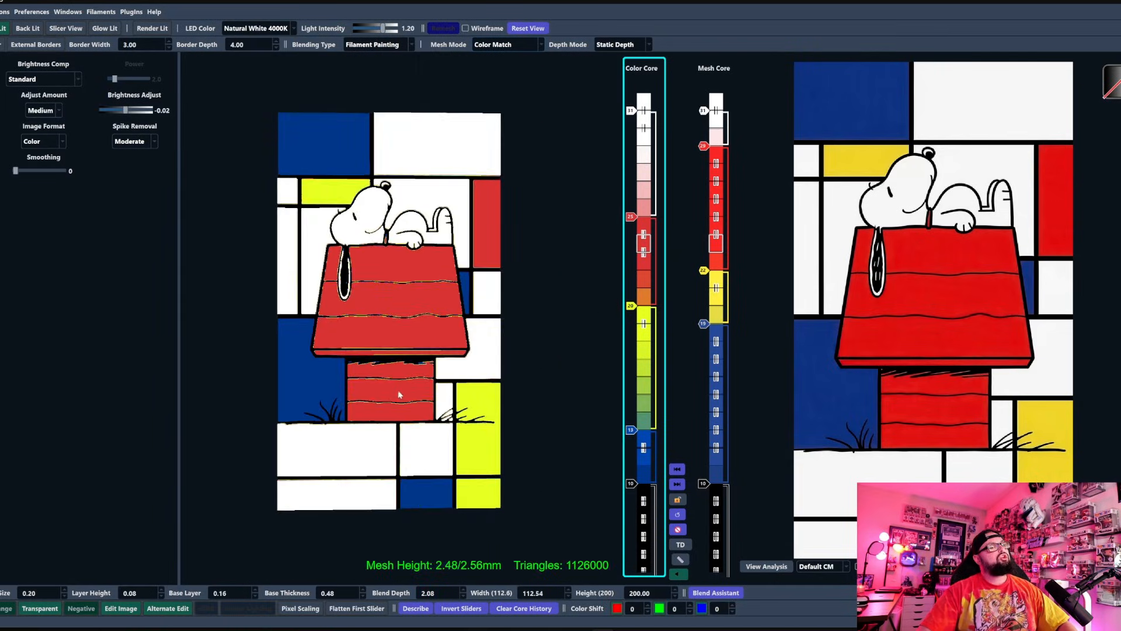
pyautogui.scroll(-5, 399, 395)
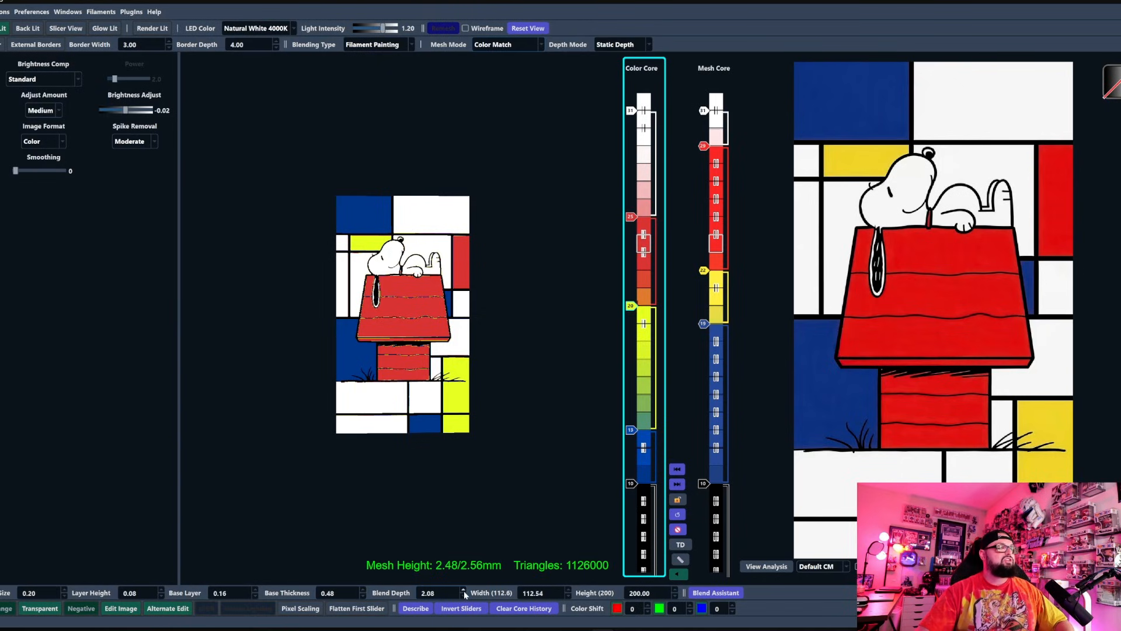
# - Set Blend Depth to 2.48 and add black above red at layer 31 in the color core and 35 in the mesh core
pyautogui.click(633, 182)
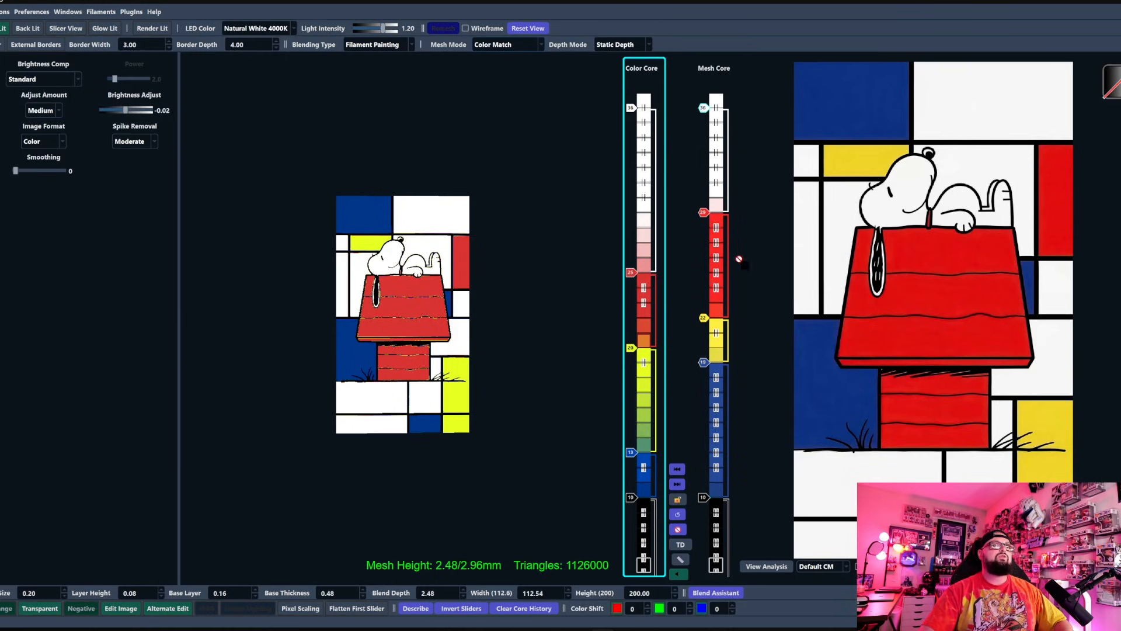
pyautogui.click(637, 168)
pyautogui.scroll(8, 365, 303)
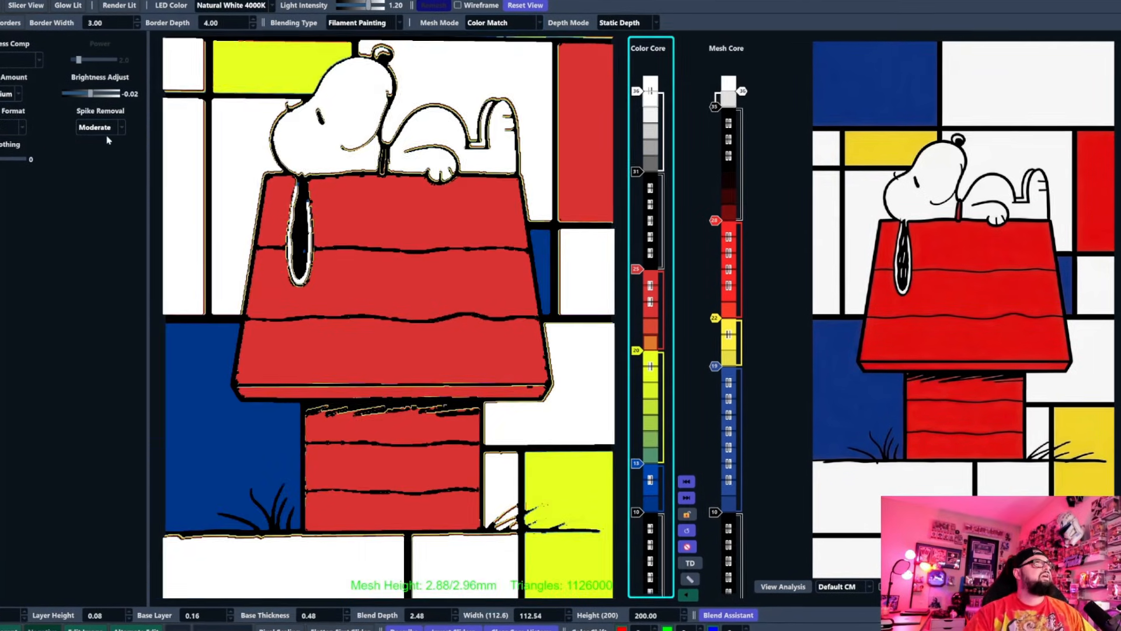
# - Try Aggressive Spike Removal on the black outlines and return the setting to Moderate
pyautogui.click(114, 131)
pyautogui.click(117, 142)
pyautogui.click(114, 131)
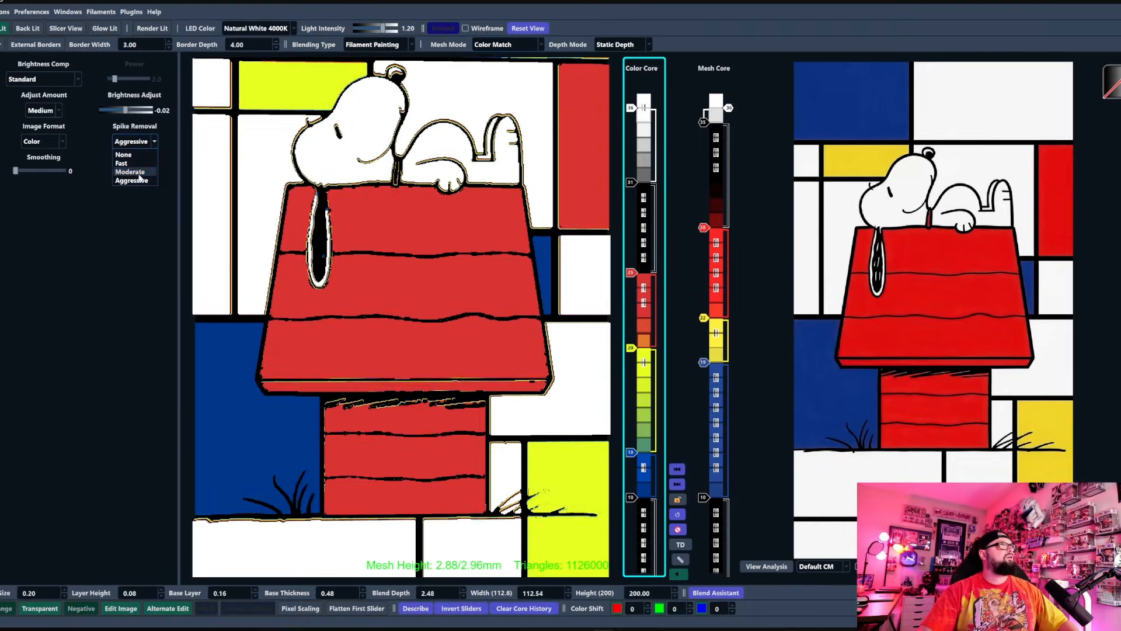
pyautogui.click(84, 155)
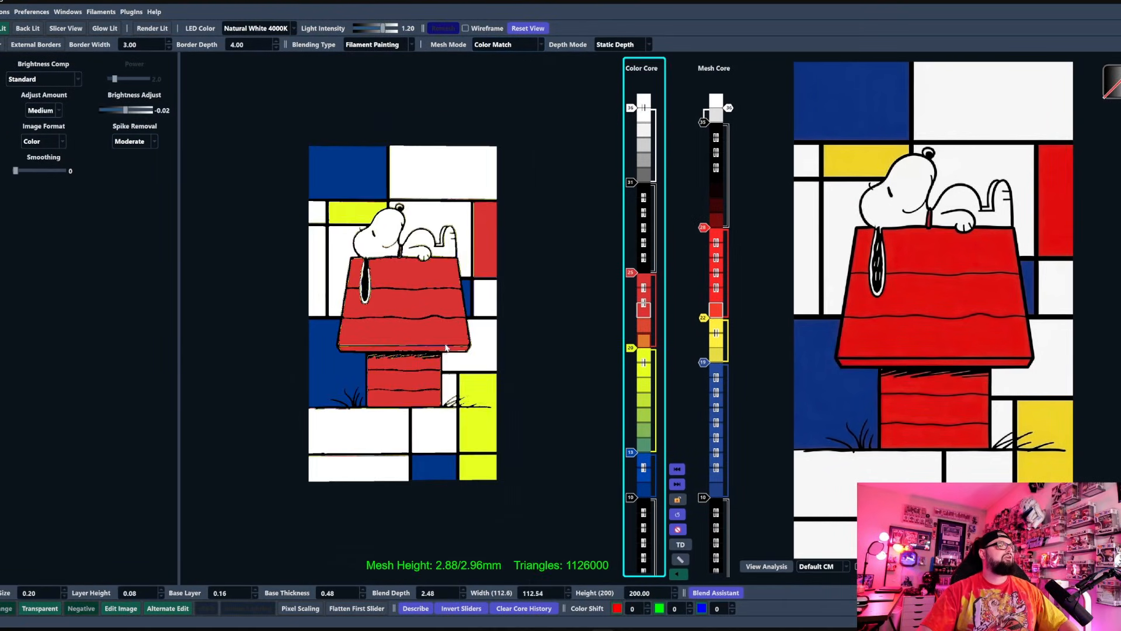
# - Set color core red to layer 26, mesh core red to 27 and mesh core yellow to 24, and inspect the outlines
pyautogui.moveTo(630, 272)
pyautogui.mouseDown()
pyautogui.moveTo(636, 253)
pyautogui.moveTo(631, 378)
pyautogui.moveTo(632, 230)
pyautogui.moveTo(642, 262)
pyautogui.mouseUp()
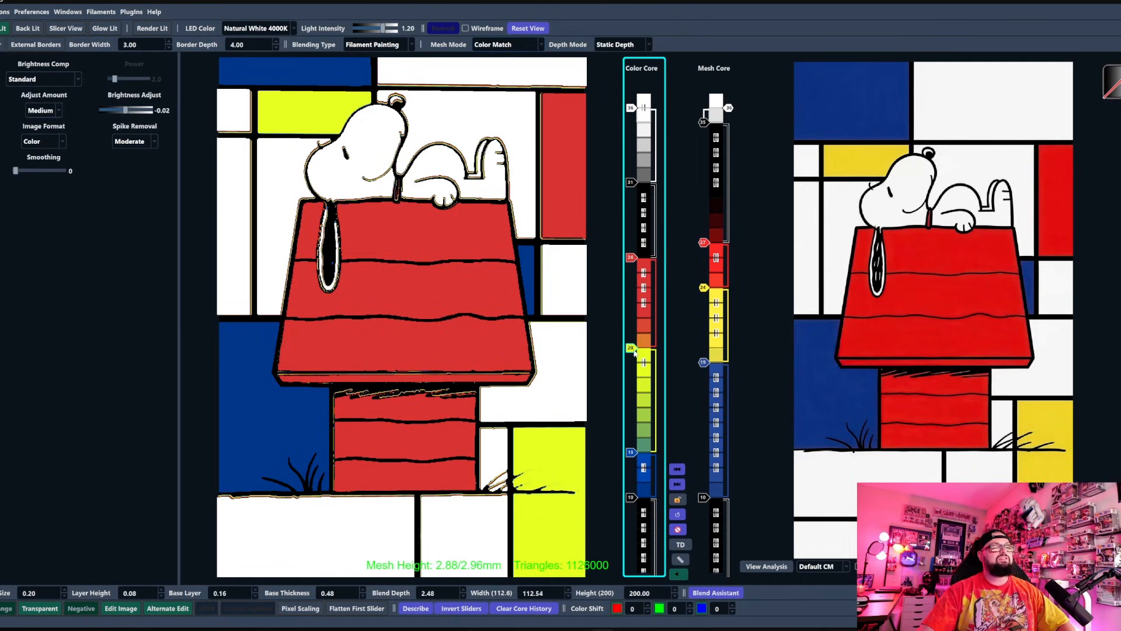
pyautogui.moveTo(499, 289); pyautogui.dragTo(485, 369)
pyautogui.scroll(-5, 482, 373)
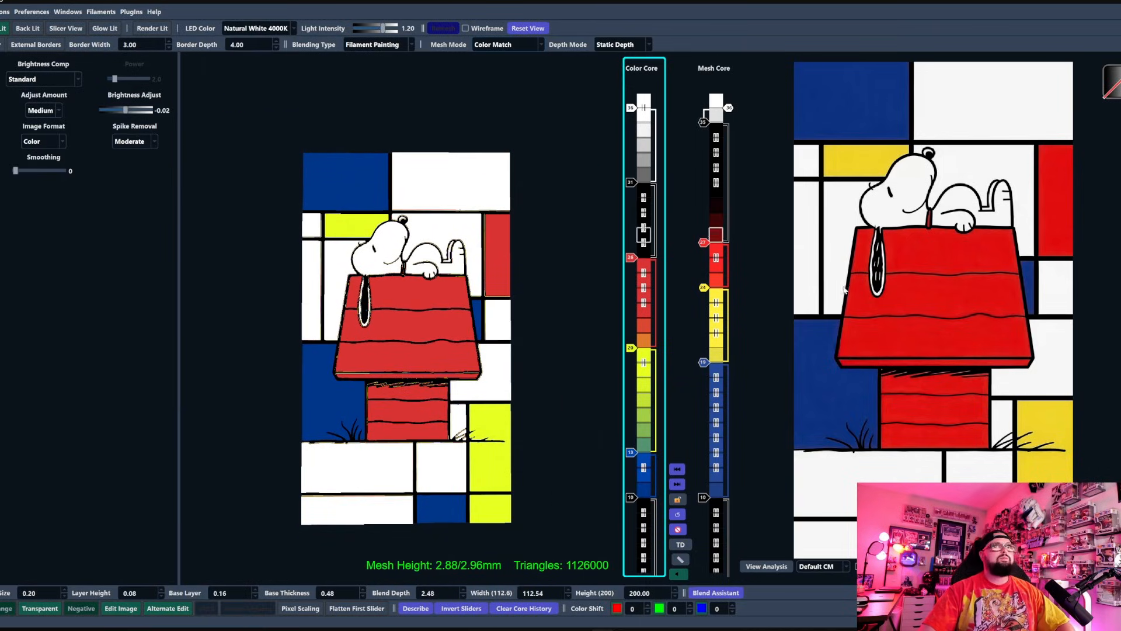
# - Find the closest filaments for the mesh core's red and try Numakers Nuclear Red and Sunlu Red in the color core
pyautogui.rightClick(710, 245)
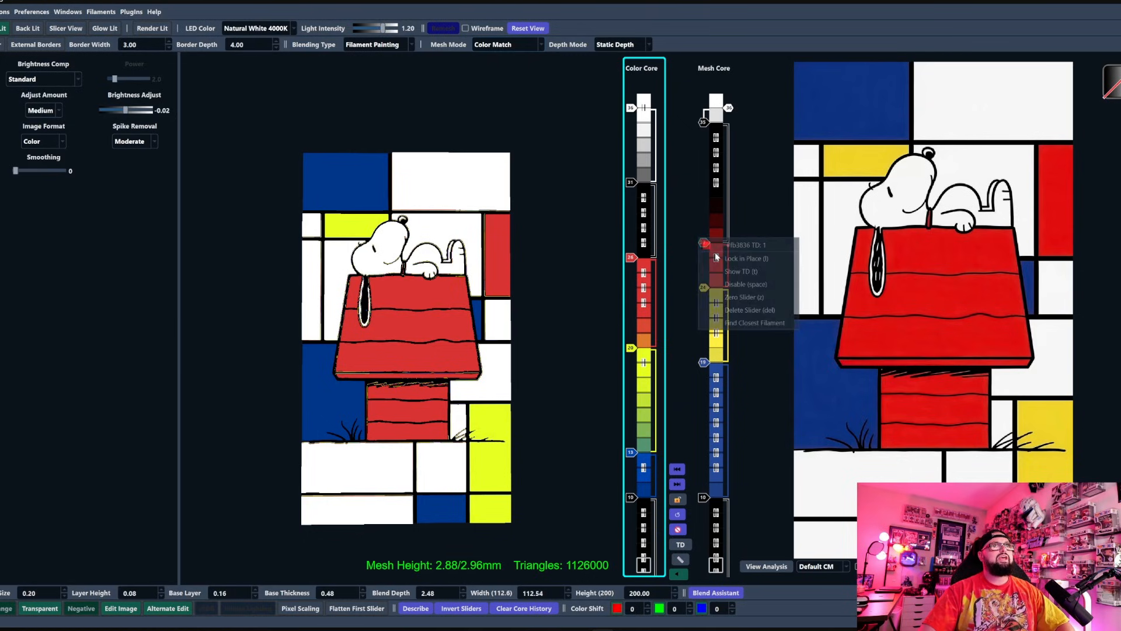
pyautogui.click(755, 323)
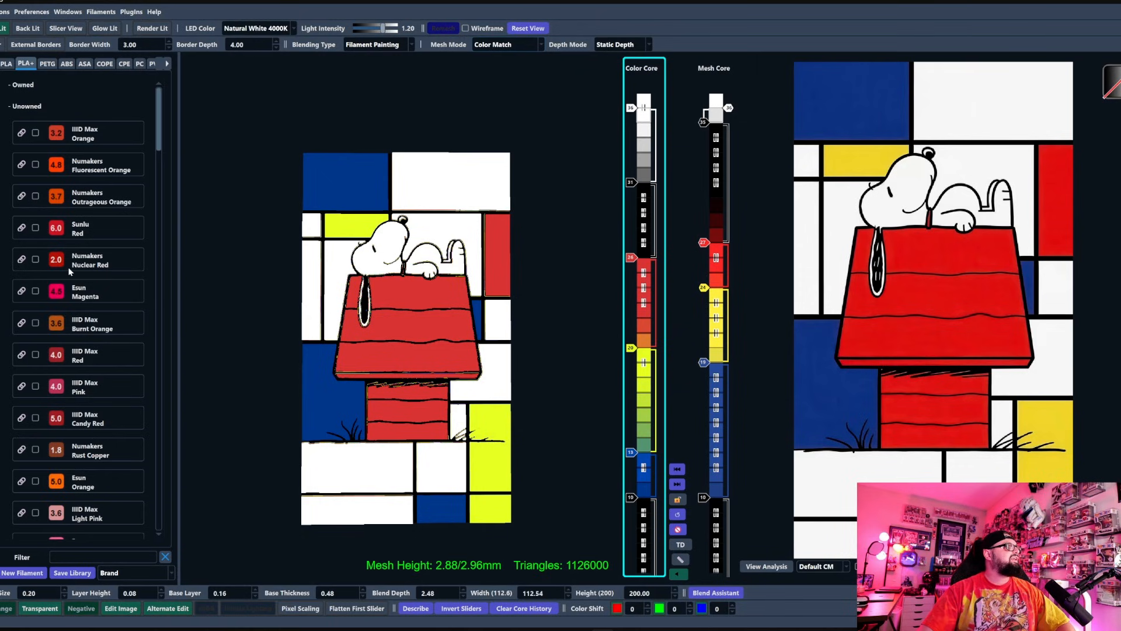
pyautogui.moveTo(58, 260); pyautogui.dragTo(646, 263)
pyautogui.scroll(3, 438, 368)
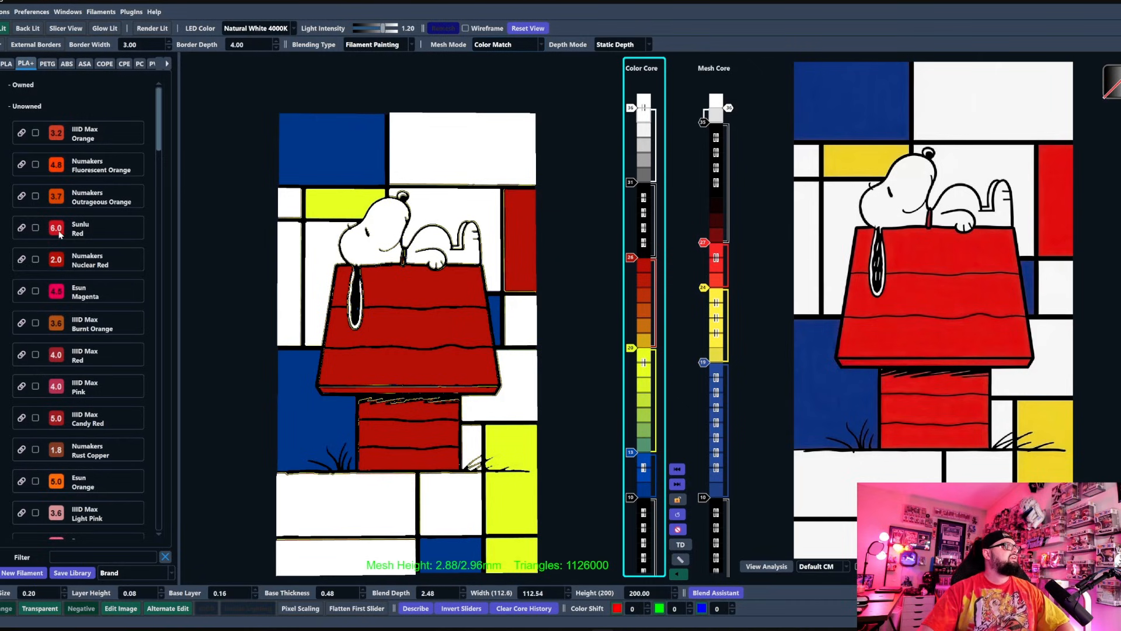
pyautogui.scroll(-5, 143, 305)
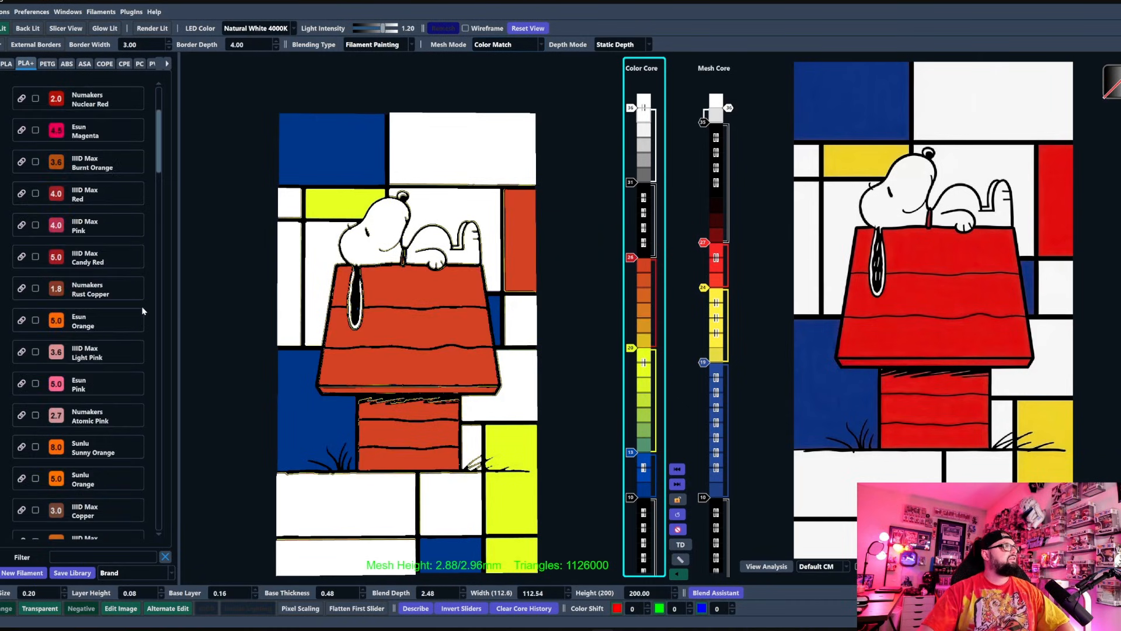
pyautogui.scroll(6, 145, 301)
# - Filter the PLA filaments for "lava" and replace the color core's red with PolyTerra Lava Red
pyautogui.click(99, 556)
pyautogui.write('lava')
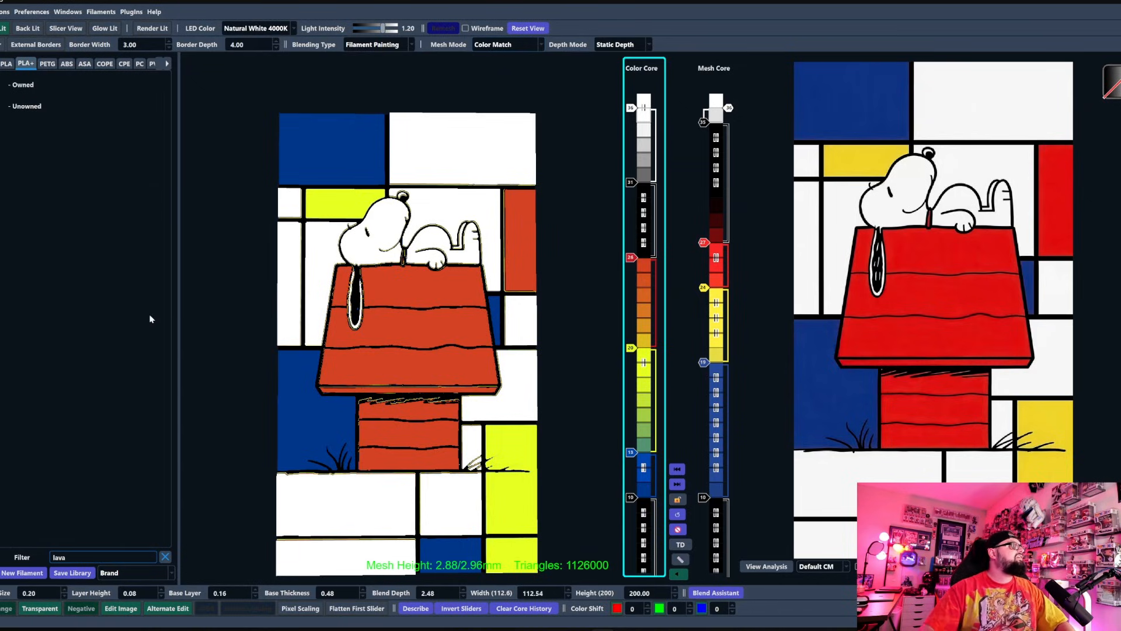
pyautogui.click(7, 63)
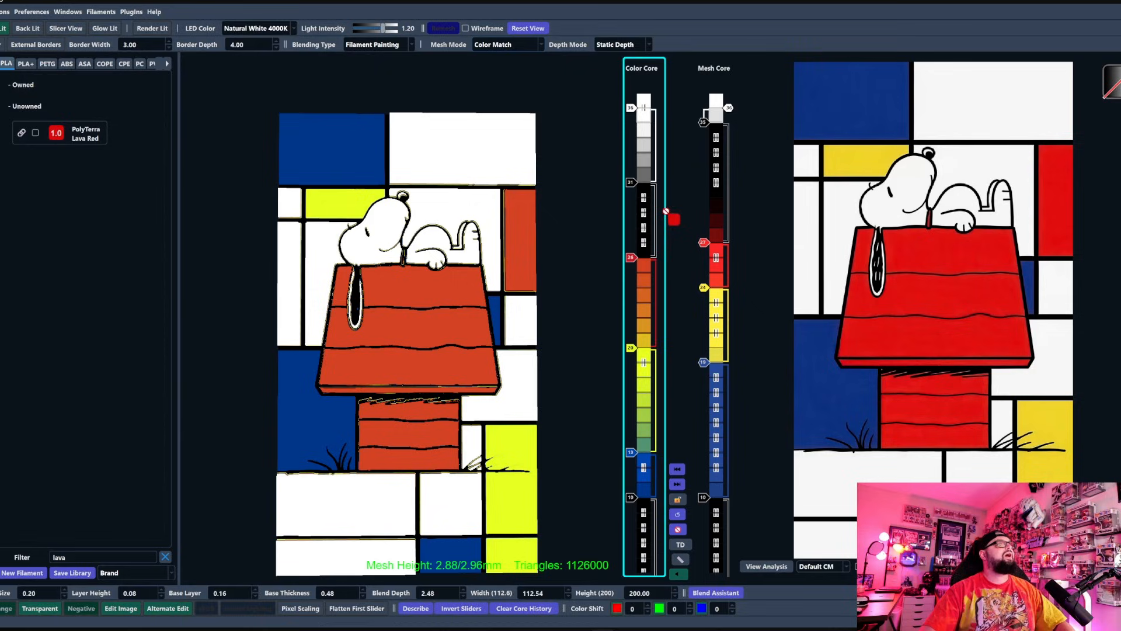
pyautogui.moveTo(638, 260); pyautogui.dragTo(640, 263)
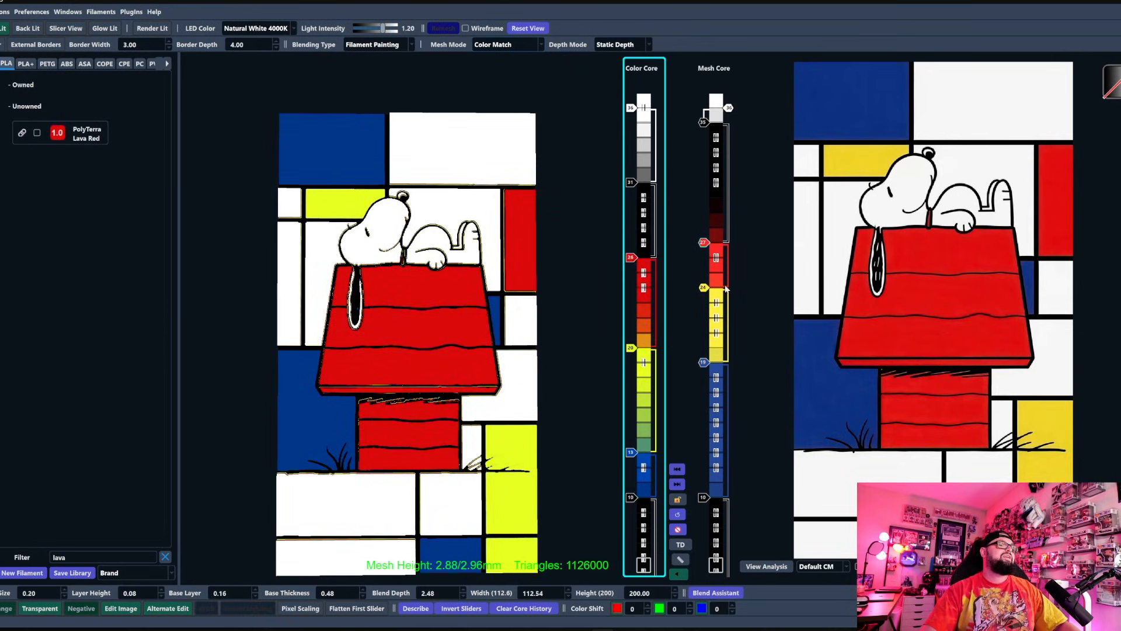
# - Reorder both cores to red, yellow, blue, using layers 13, 21 and 27 in the color core and 18, 24 and 27 in the mesh core
pyautogui.moveTo(703, 287)
pyautogui.mouseDown()
pyautogui.moveTo(705, 273)
pyautogui.moveTo(711, 288)
pyautogui.mouseUp()
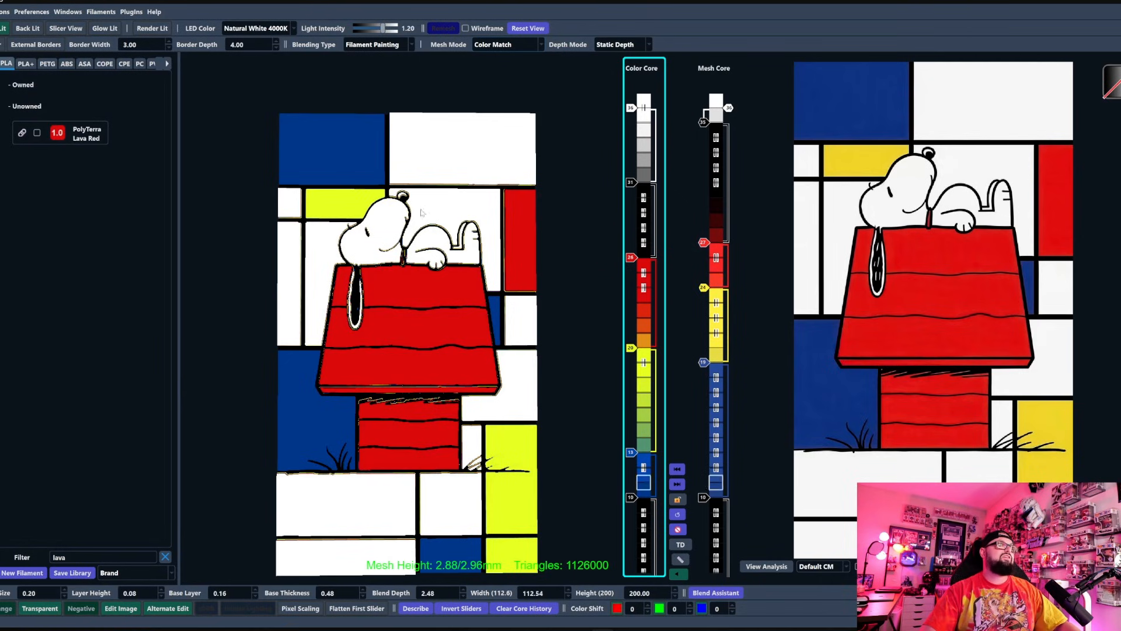
pyautogui.moveTo(631, 257)
pyautogui.mouseDown()
pyautogui.moveTo(637, 461)
pyautogui.moveTo(652, 411)
pyautogui.moveTo(648, 256)
pyautogui.moveTo(721, 482)
pyautogui.moveTo(720, 456)
pyautogui.mouseUp()
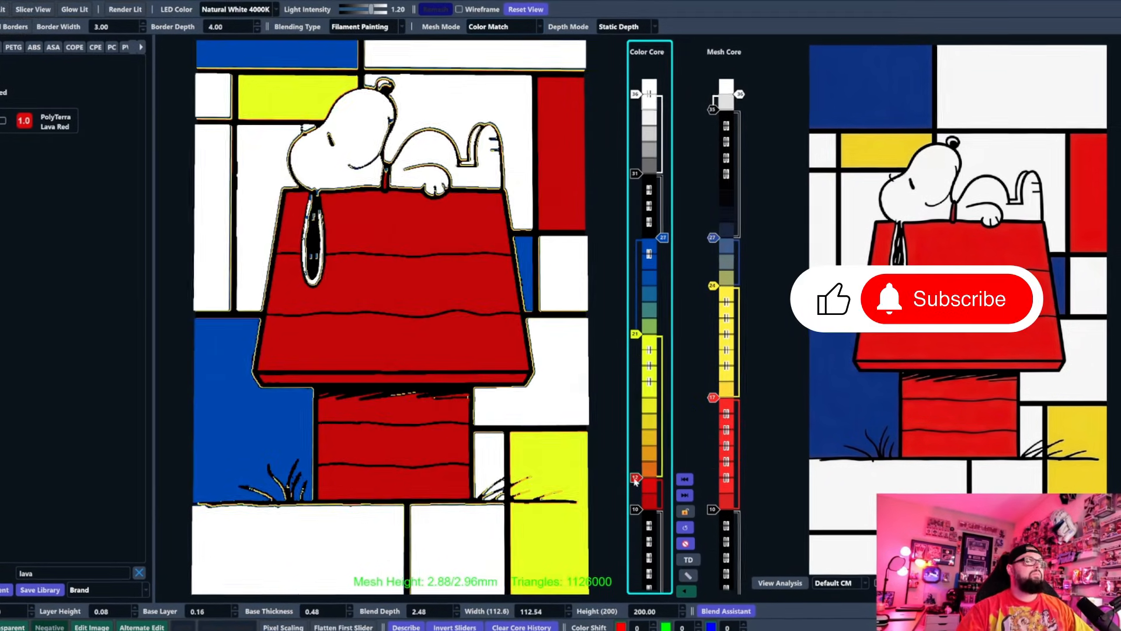
pyautogui.moveTo(635, 480); pyautogui.dragTo(634, 464)
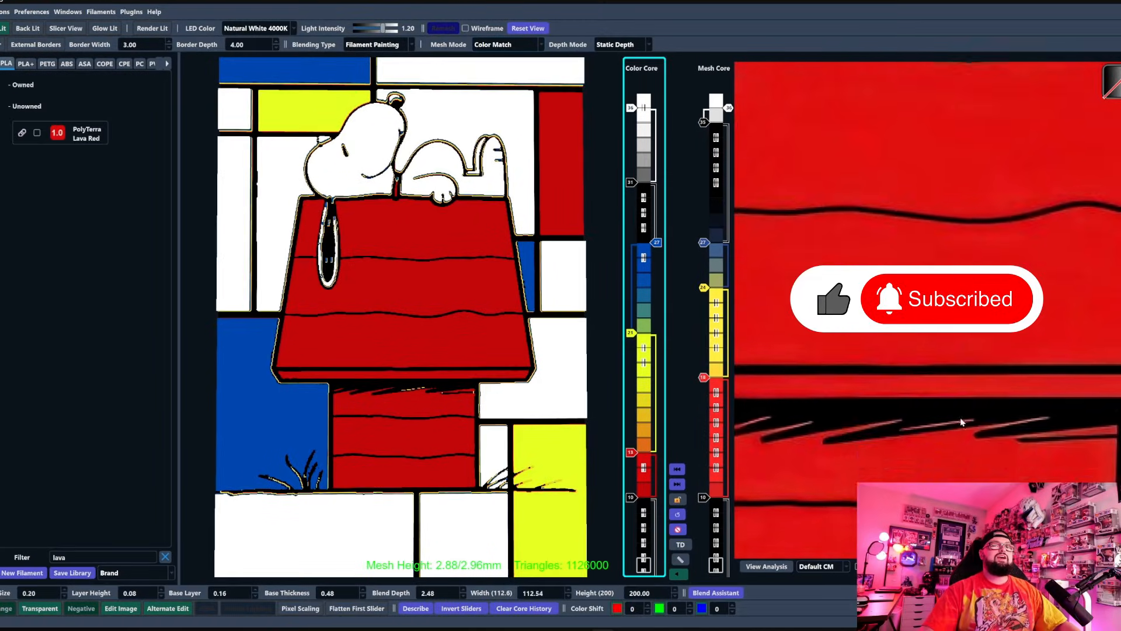
# - Compare the shading strokes under the doghouse roof with the source image and set Brightness Adjust to 0.1
pyautogui.scroll(3, 930, 272)
pyautogui.rightClick(938, 278)
pyautogui.click(957, 284)
pyautogui.scroll(3, 481, 450)
pyautogui.moveTo(480, 450); pyautogui.dragTo(490, 517)
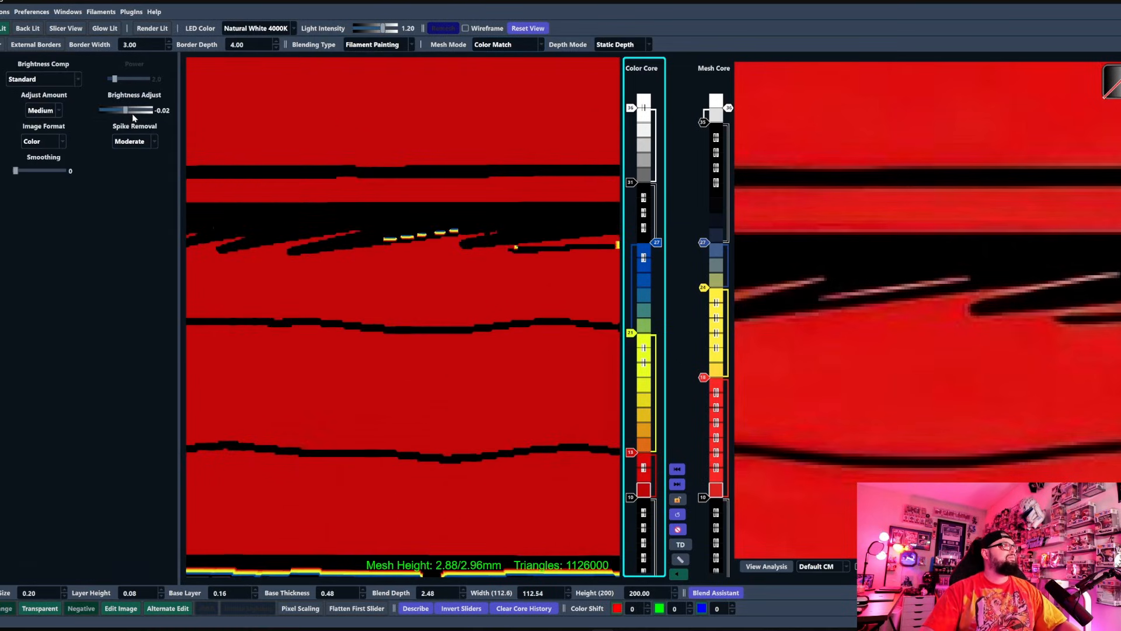
pyautogui.moveTo(127, 111); pyautogui.dragTo(125, 110)
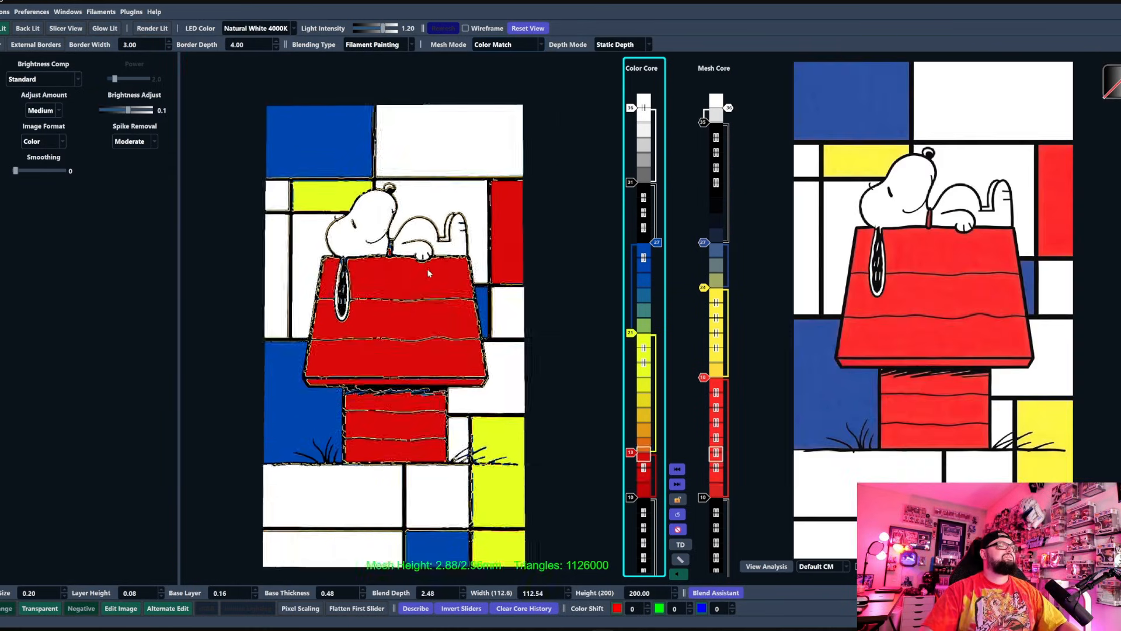
# - Disable the upper black in both cores and raise blue to layer 28 in the color core and layer 32 in the mesh core
pyautogui.scroll(-1, 428, 271)
pyautogui.click(630, 182)
pyautogui.click(706, 123)
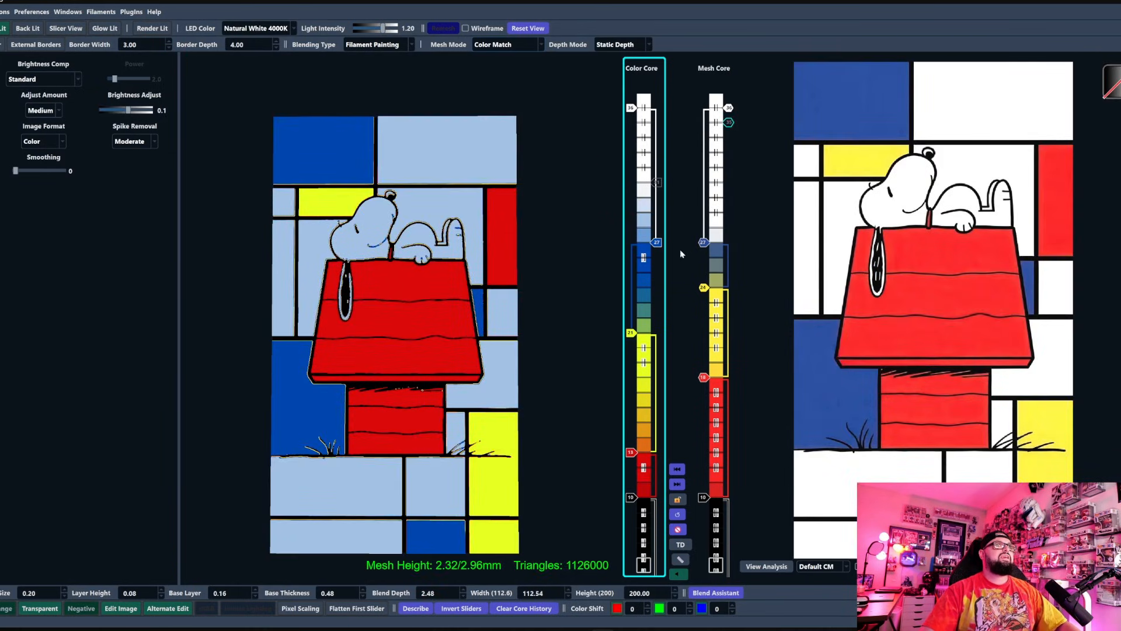
pyautogui.scroll(3, 704, 241)
pyautogui.scroll(2, 661, 241)
pyautogui.scroll(-1, 661, 241)
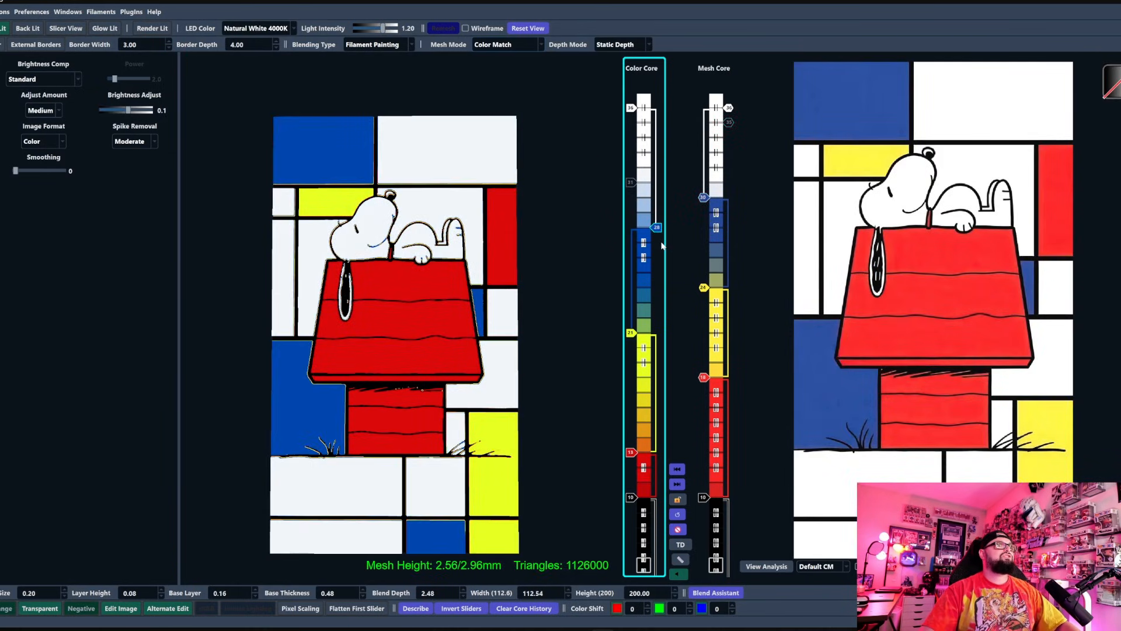
pyautogui.scroll(1, 702, 204)
pyautogui.scroll(1, 706, 175)
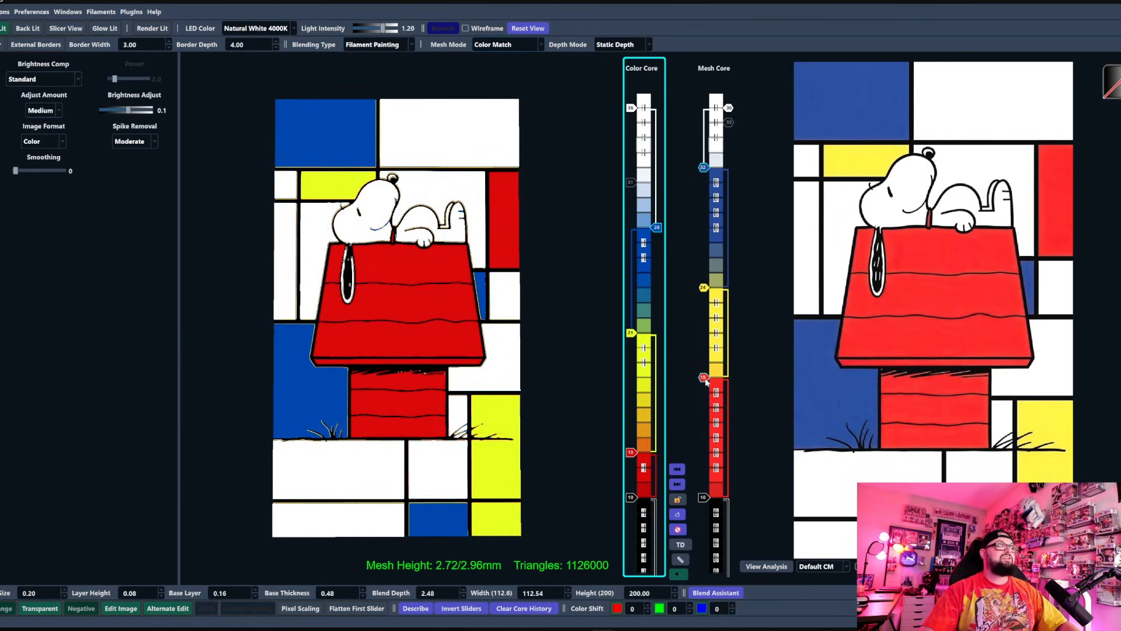
pyautogui.moveTo(702, 381)
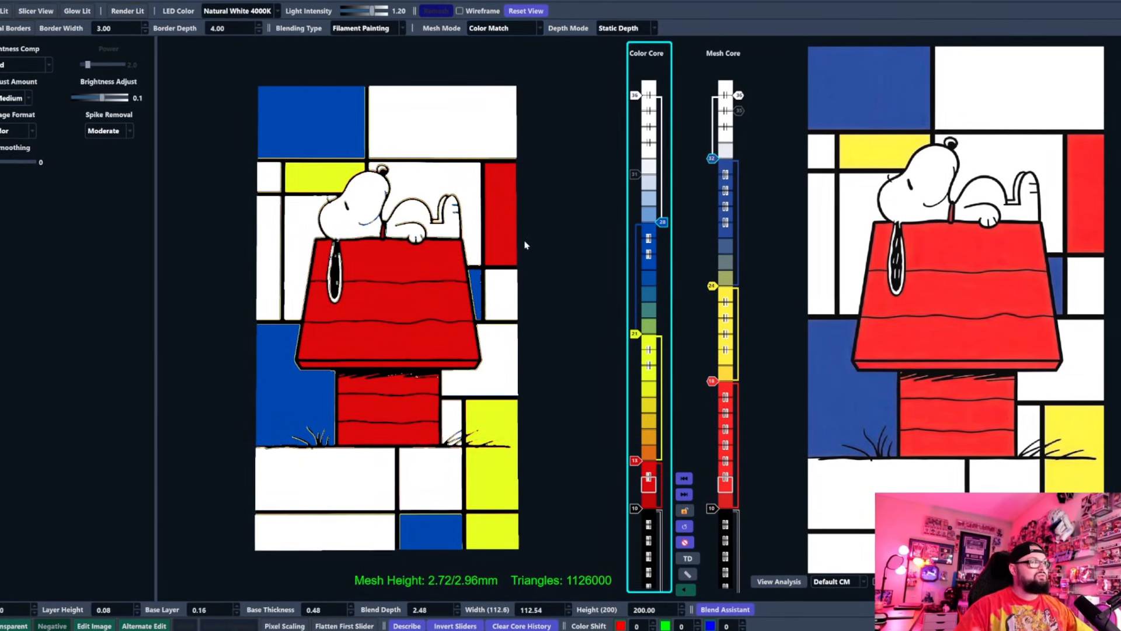
# - Set Brightness Adjust to 0.04 and check the doghouse and roof shading in the preview
pyautogui.moveTo(101, 98); pyautogui.dragTo(94, 94)
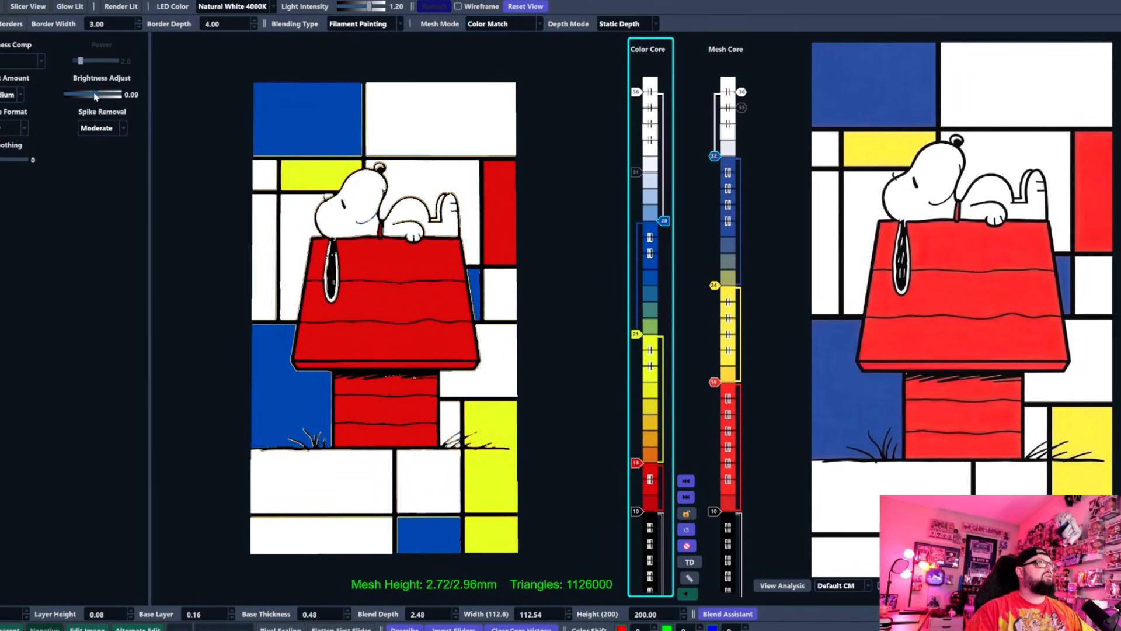
pyautogui.scroll(-3, 434, 416)
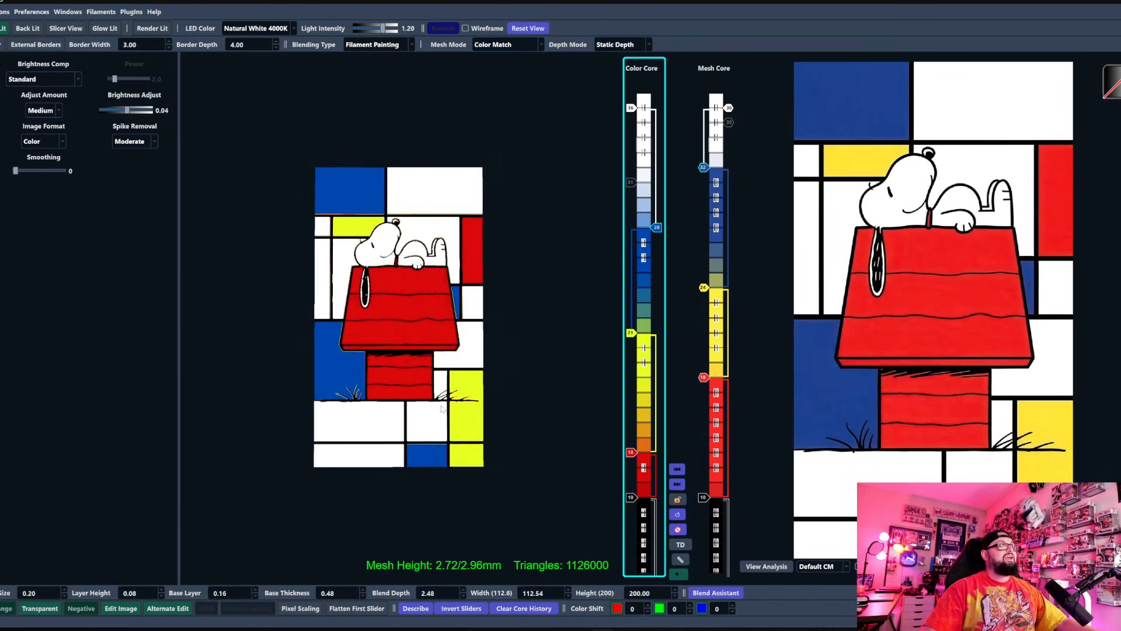
pyautogui.scroll(5, 441, 408)
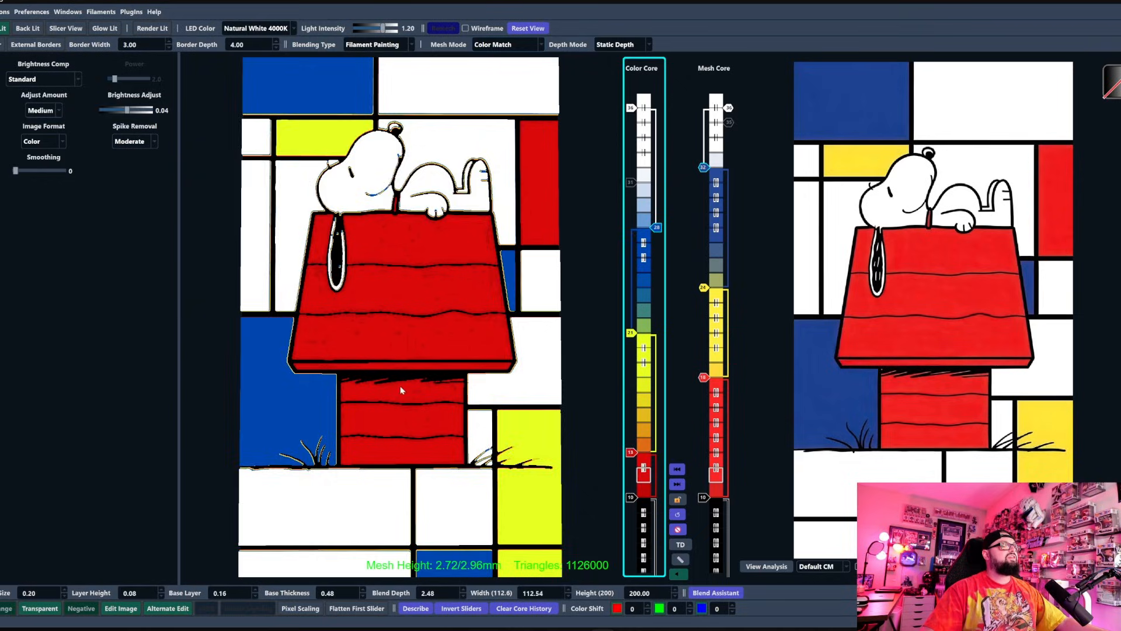
# - Compare the doghouse outlines with Spike Removal set to None and return it to Moderate
pyautogui.scroll(5, 400, 385)
pyautogui.click(149, 144)
pyautogui.click(139, 153)
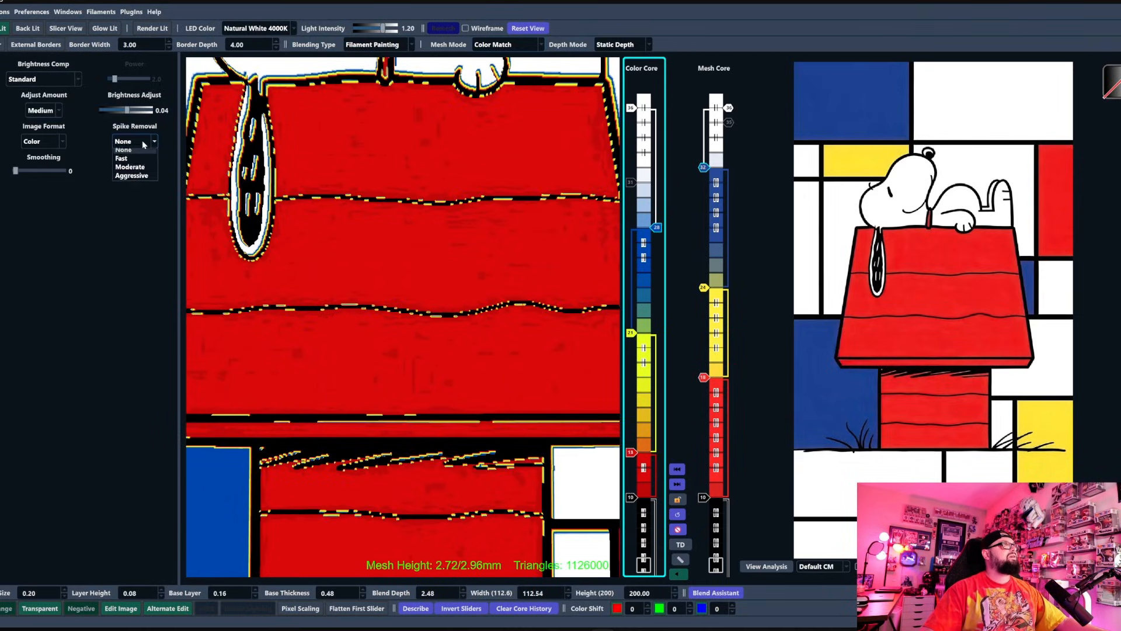
pyautogui.click(137, 145)
pyautogui.click(131, 167)
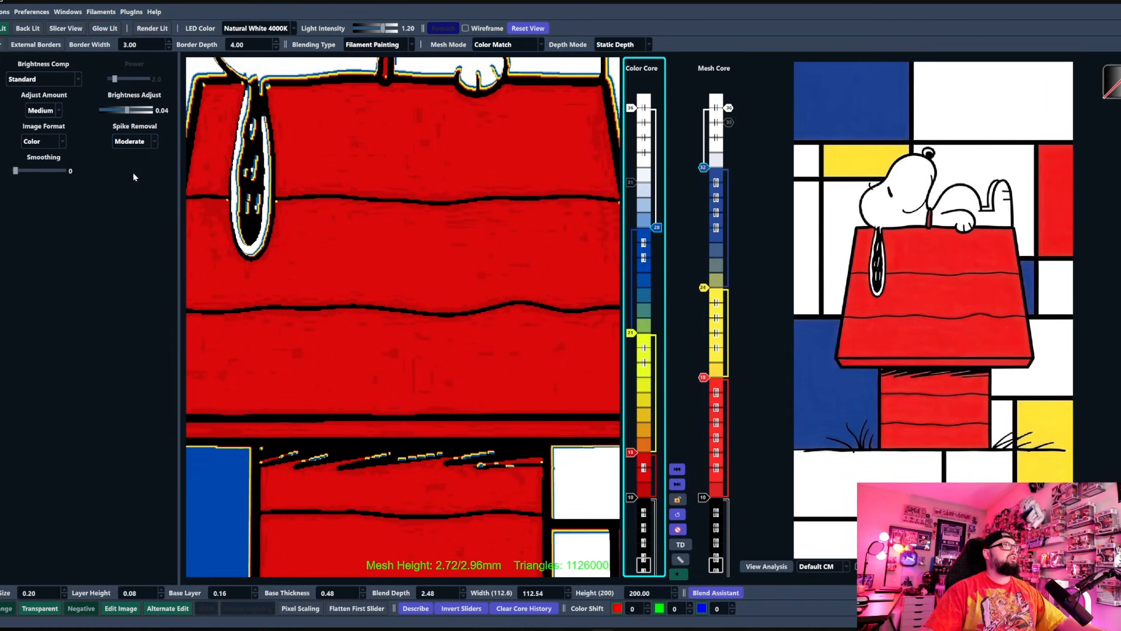
# - Set Brightness Adjust to 0.07 and check the shading strokes under the roof and the whole model
pyautogui.scroll(3, 450, 374)
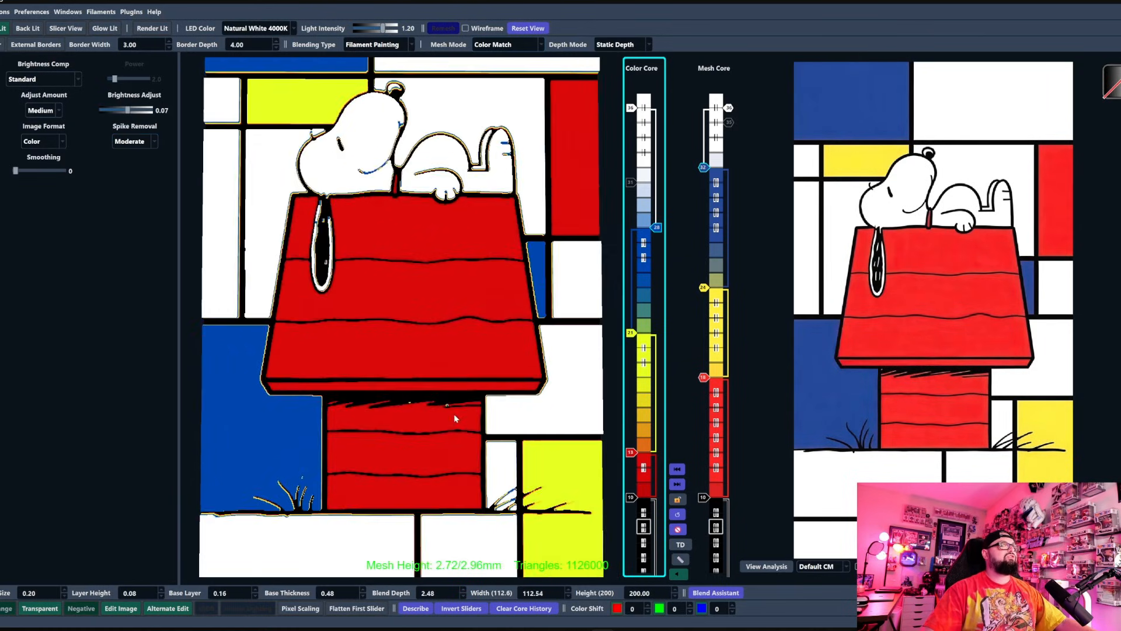
pyautogui.scroll(2, 456, 418)
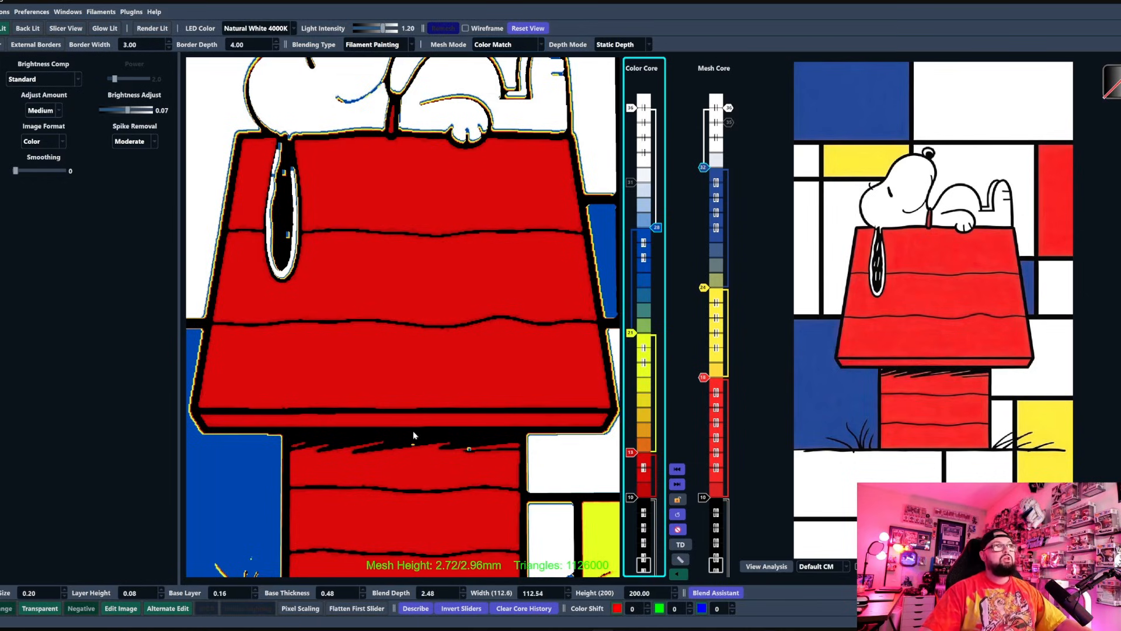
pyautogui.scroll(-5, 420, 437)
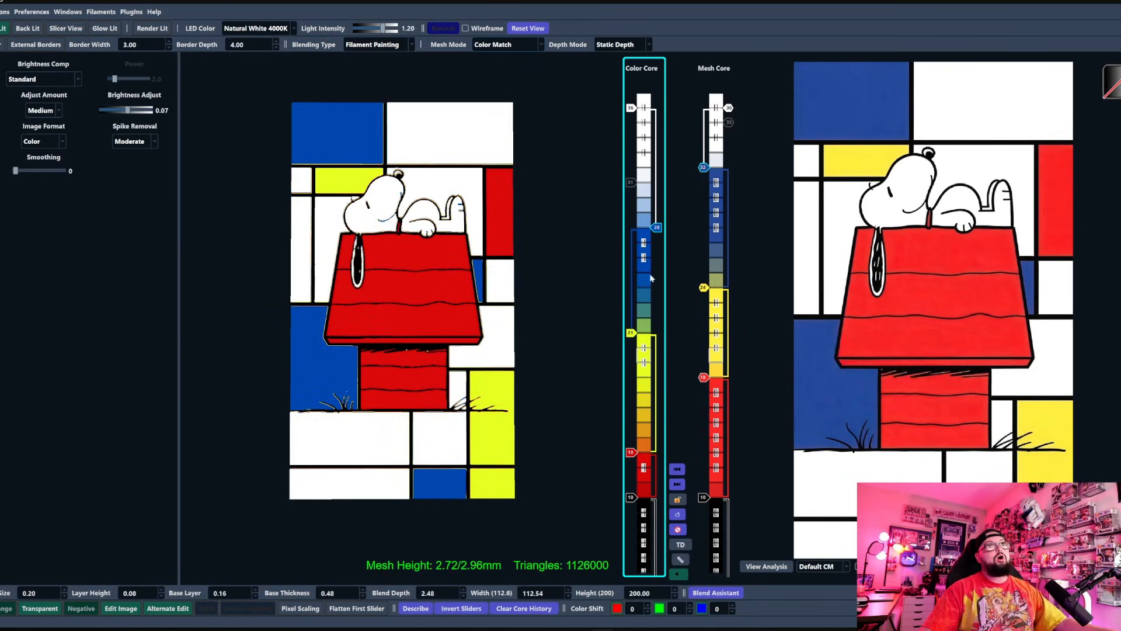